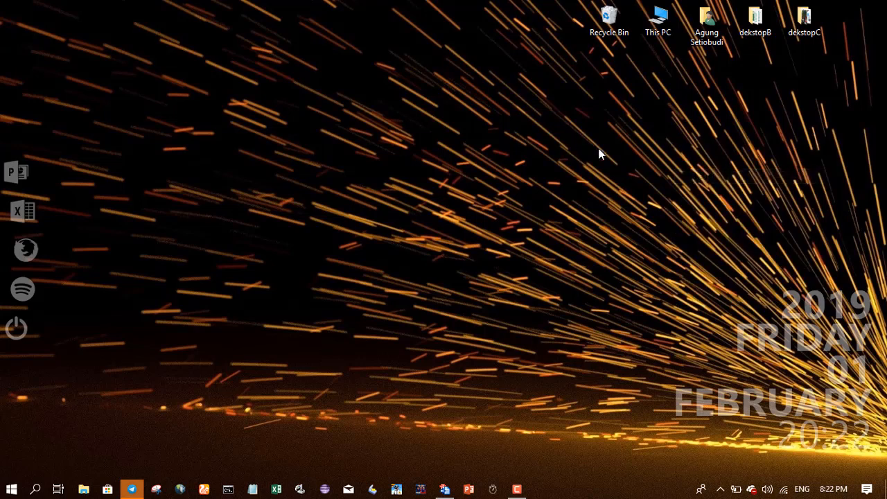
- Refresh the desktop several times, then launch UC Browser and open the Google home page
right_click(566, 127)
click(655, 172)
right_click(650, 119)
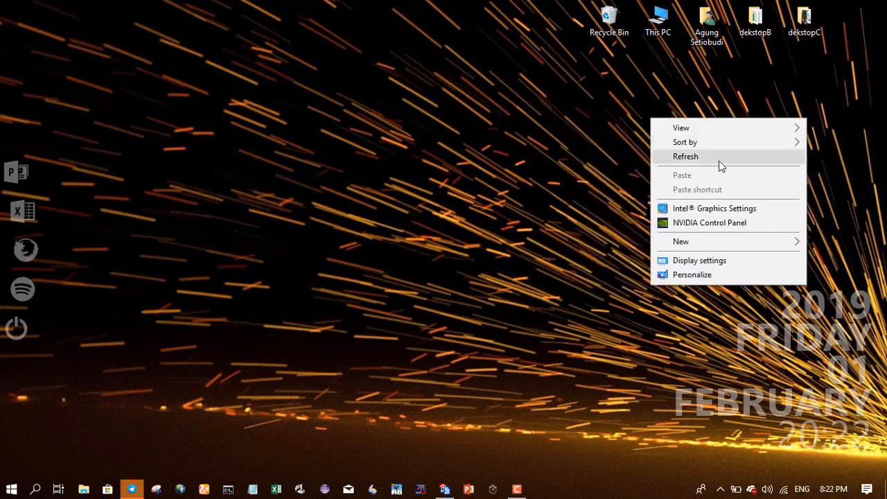
click(721, 157)
right_click(578, 143)
click(676, 182)
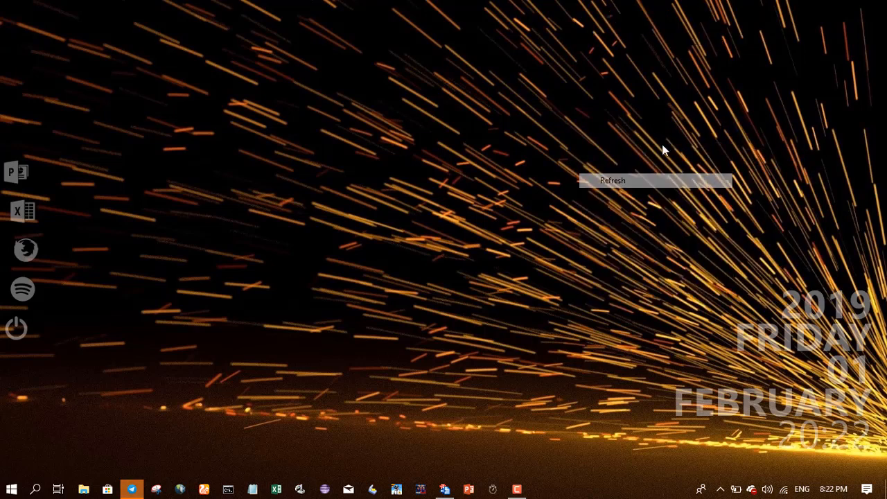
right_click(640, 112)
click(760, 151)
right_click(654, 123)
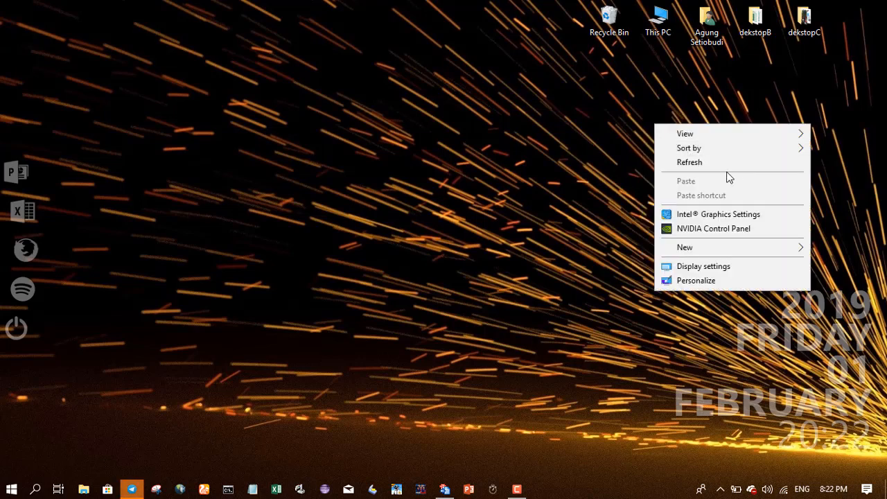
click(756, 164)
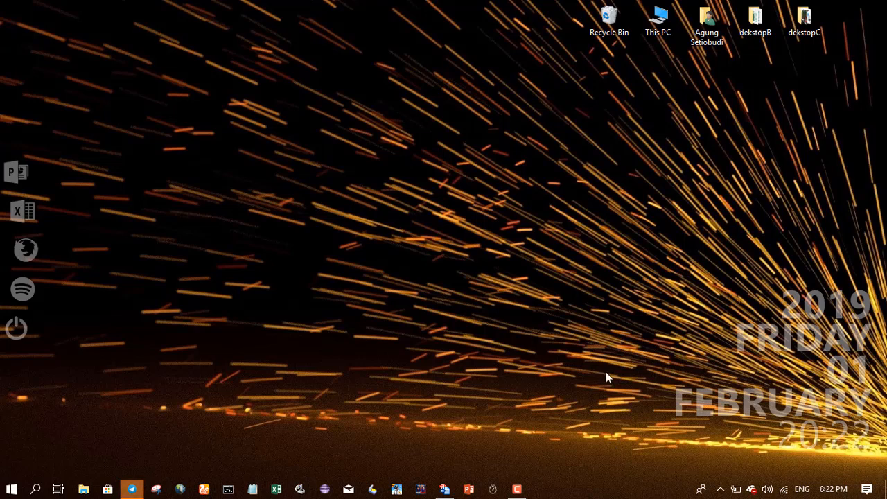
click(204, 488)
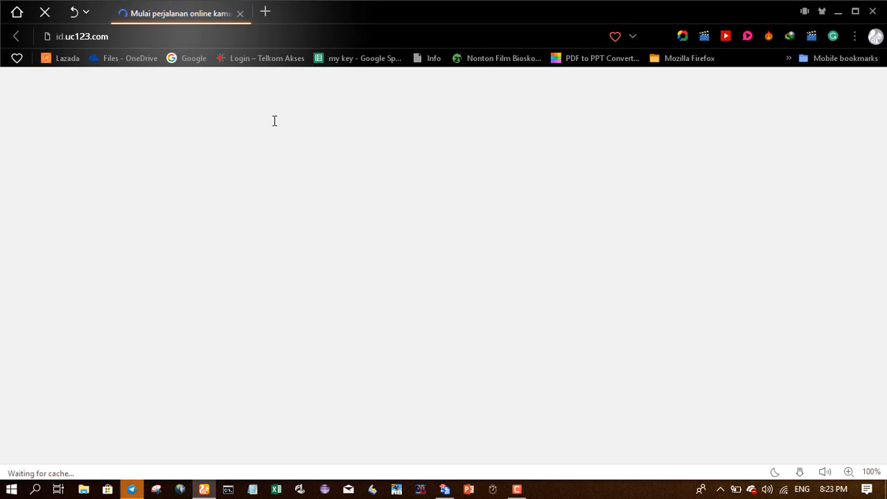
click(187, 59)
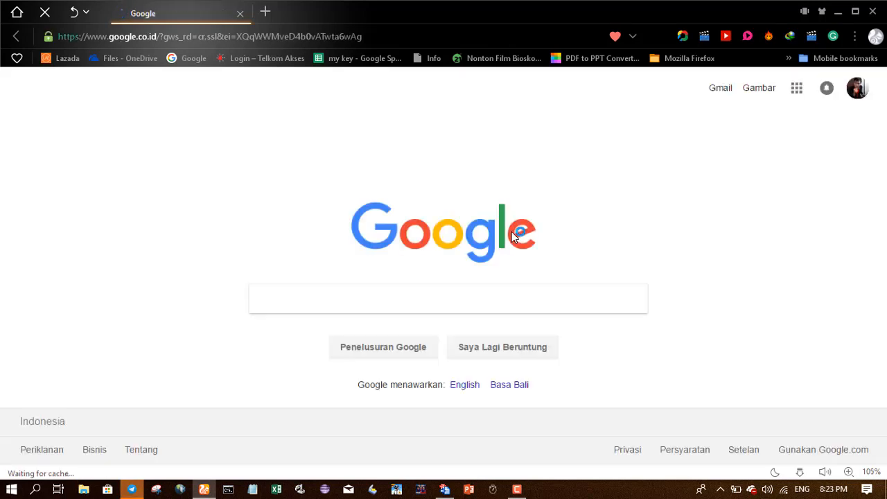
- Search Google for 'quizizz login' by typing 'quiz' and picking the suggestion
click(292, 296)
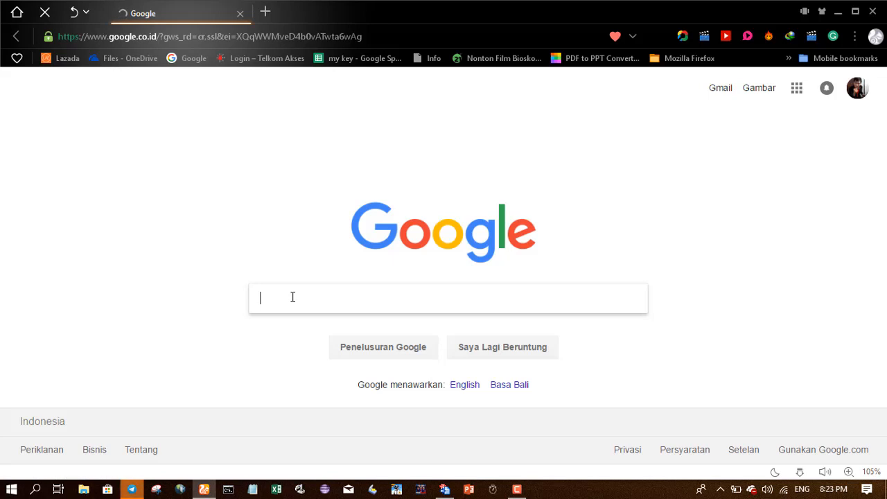
text(q)
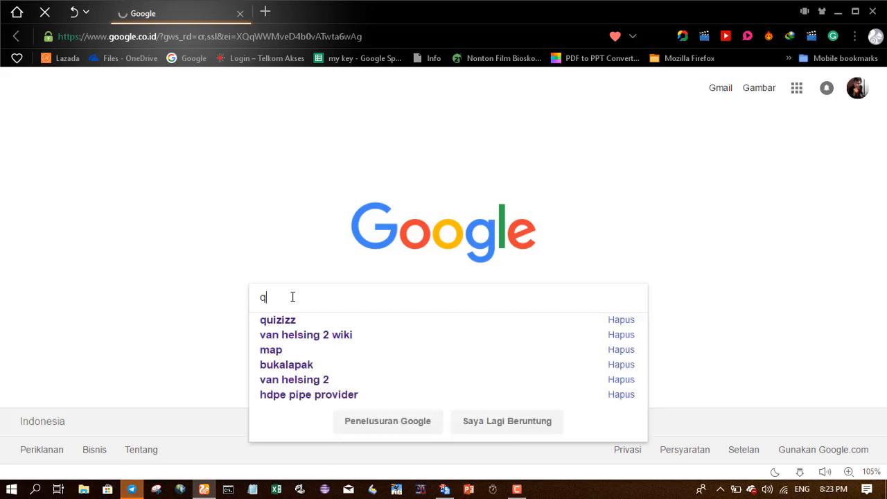
text(uiz)
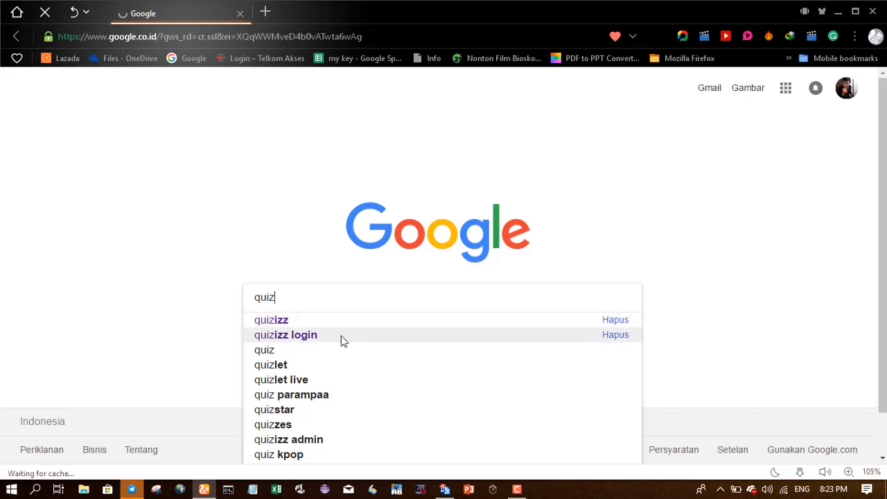
click(311, 336)
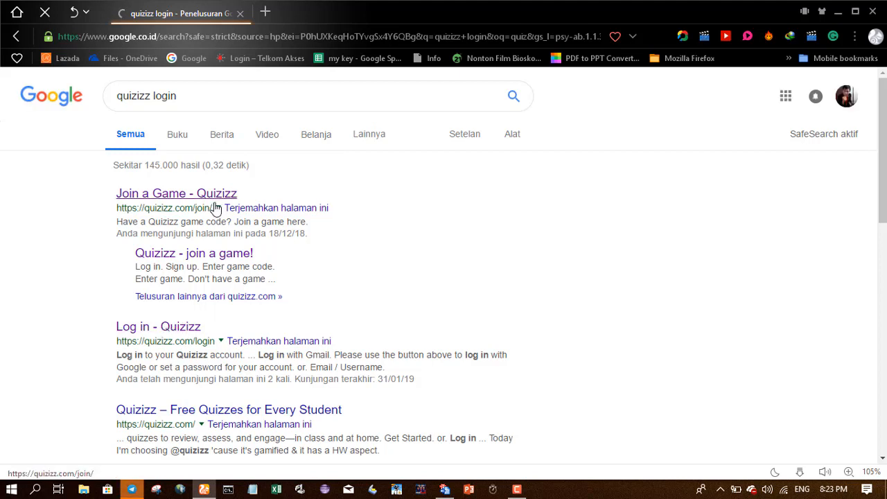
- Go to the Quizizz login page from the results and start creating a new quiz
click(175, 328)
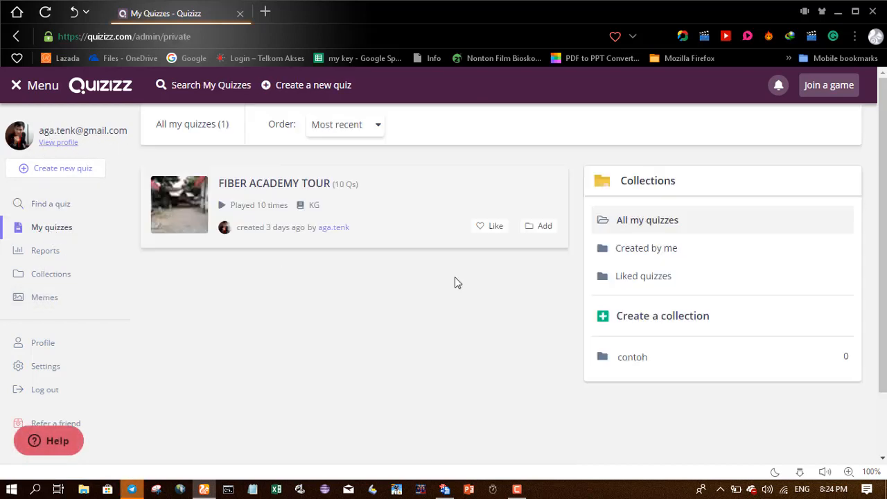
click(66, 173)
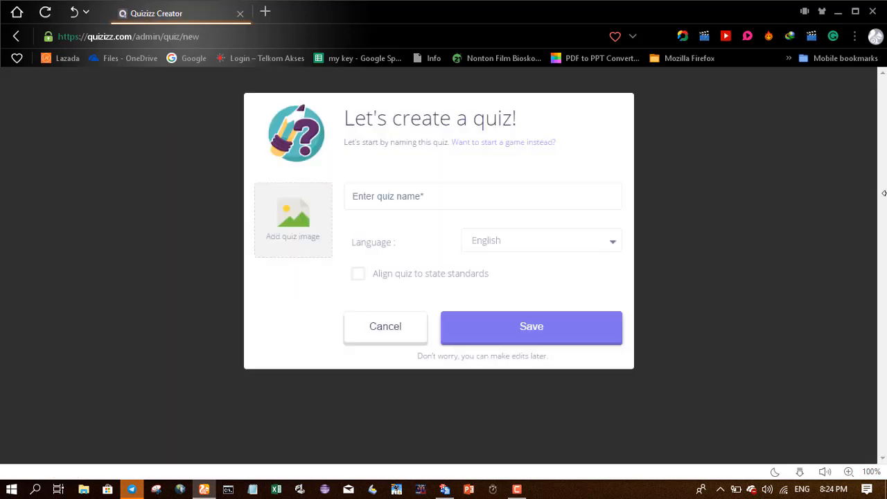
- Enter 'contoh' as the quiz name and choose to add a quiz cover image
click(396, 196)
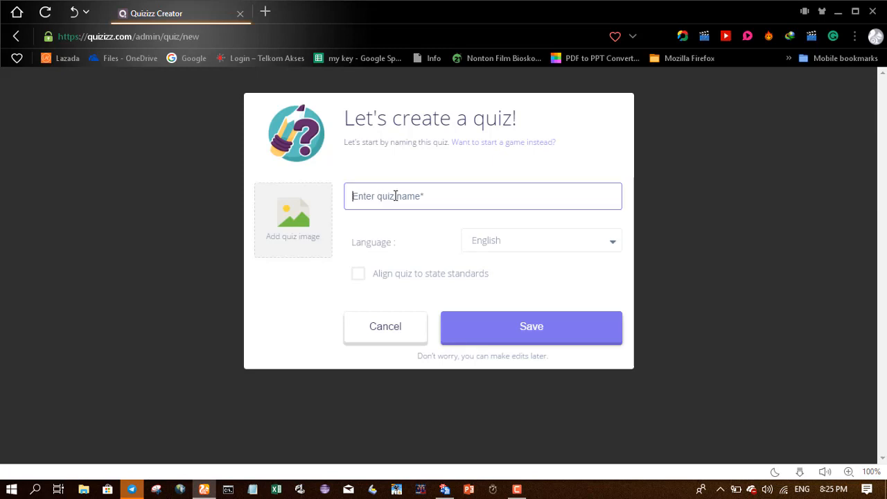
text(d)
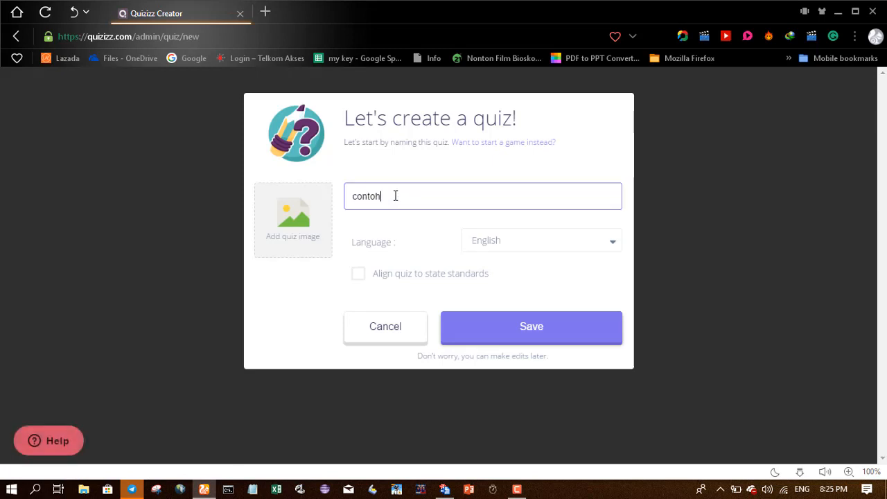
click(301, 226)
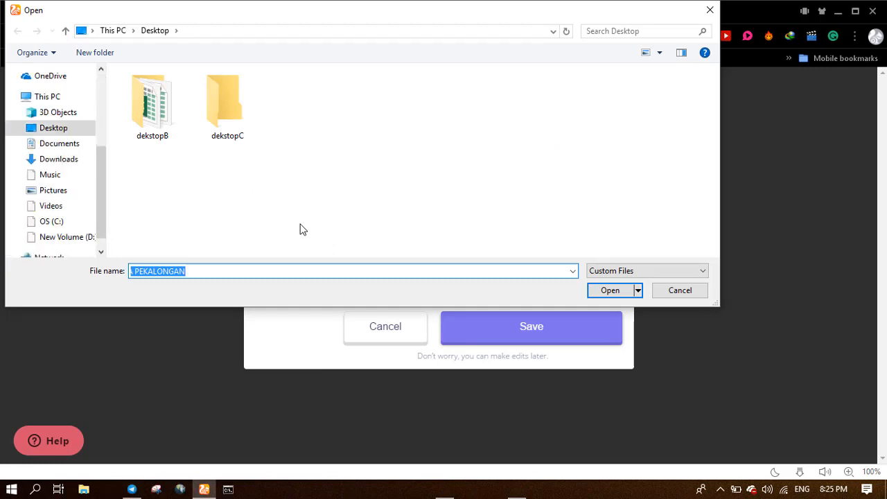
- Open the dekstopB folder and pick photo_2018-08-01_10-18-13 as the cover image
double_click(156, 107)
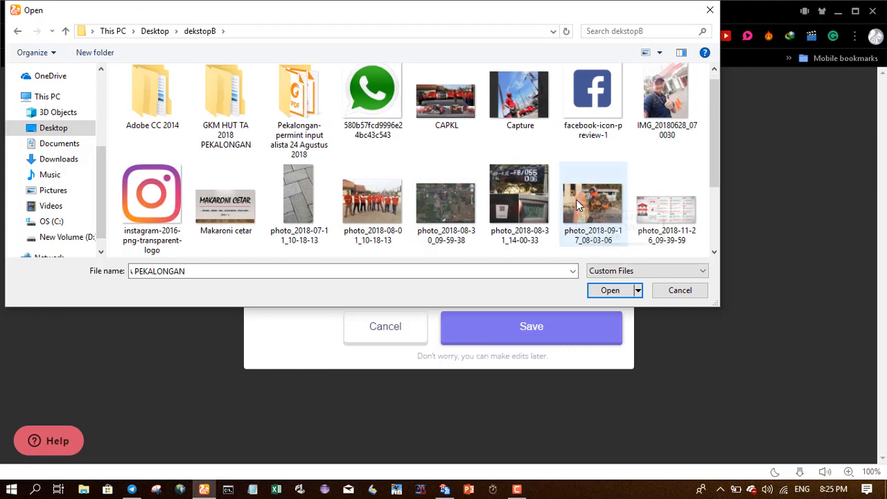
double_click(372, 207)
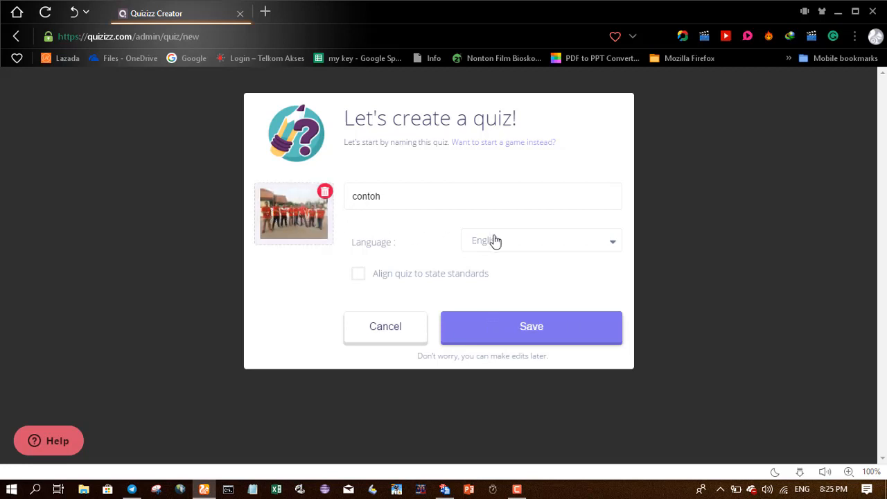
- Set the quiz language to Indonesian and save the quiz to reach its editor
click(604, 244)
scroll(538, 323, down, 10)
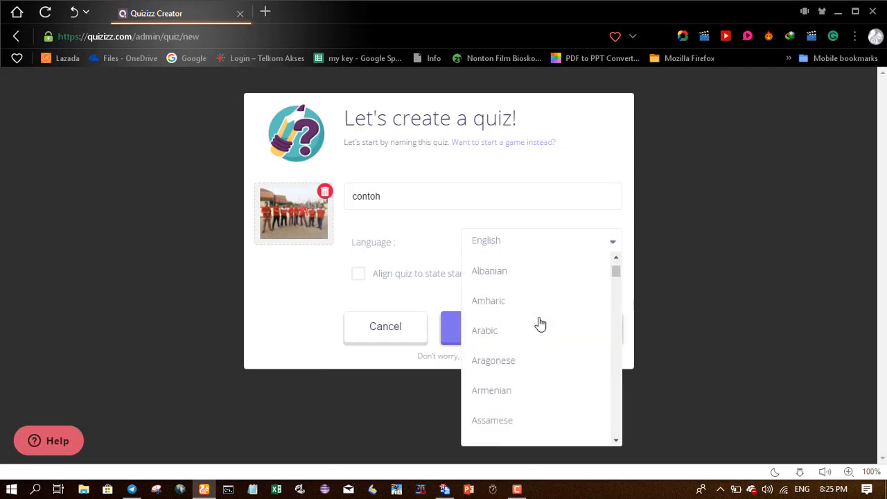
scroll(539, 324, down, 10)
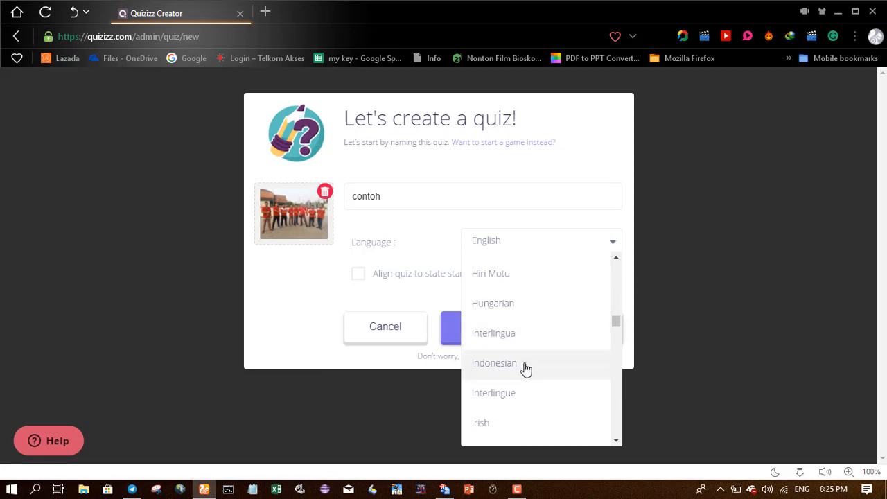
click(525, 369)
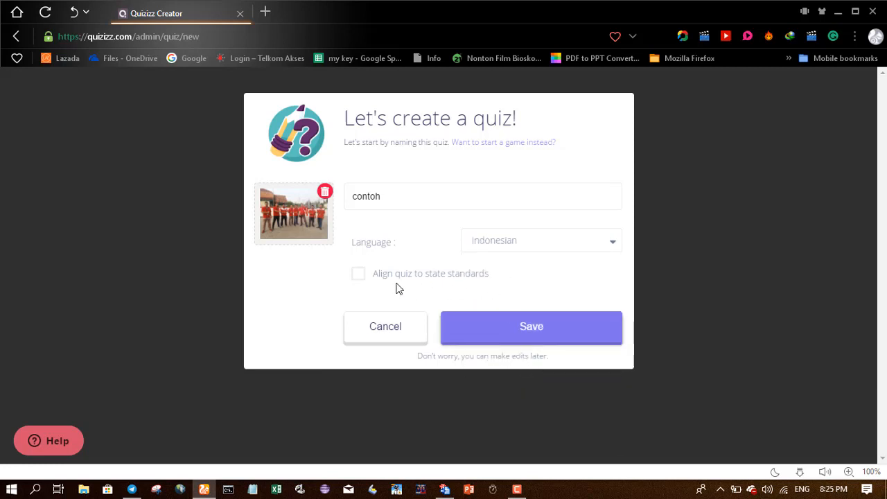
click(534, 337)
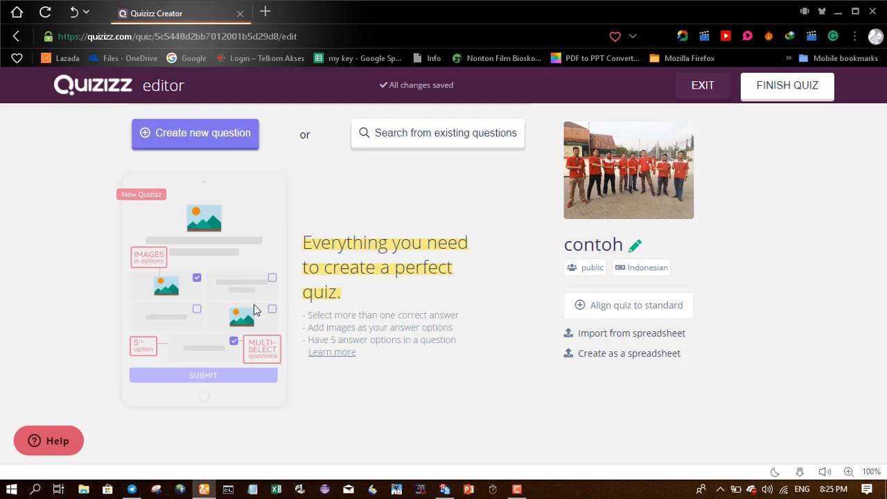
- Write the Question 1 text 'PIC FA PEKALONGAN ADALAH'
click(199, 138)
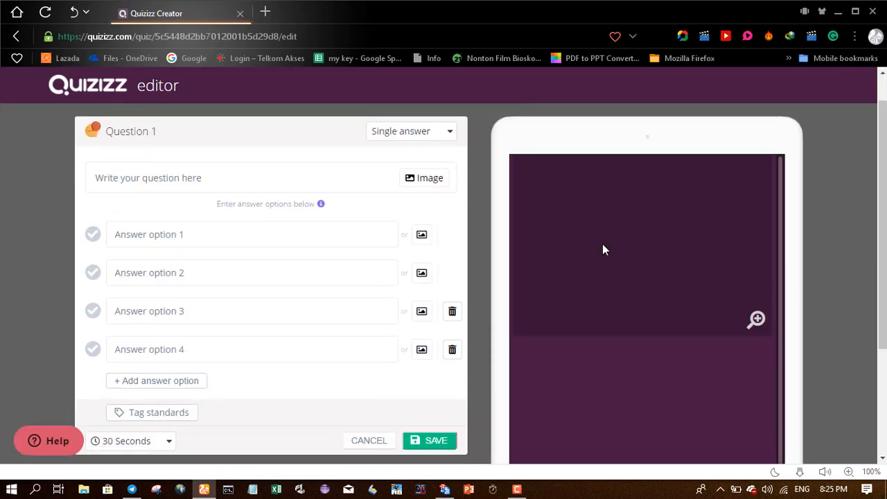
click(124, 179)
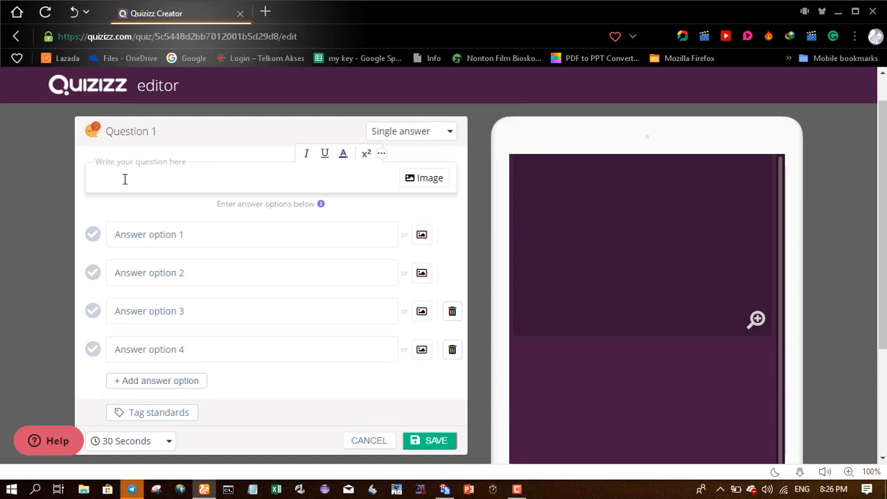
text(F)
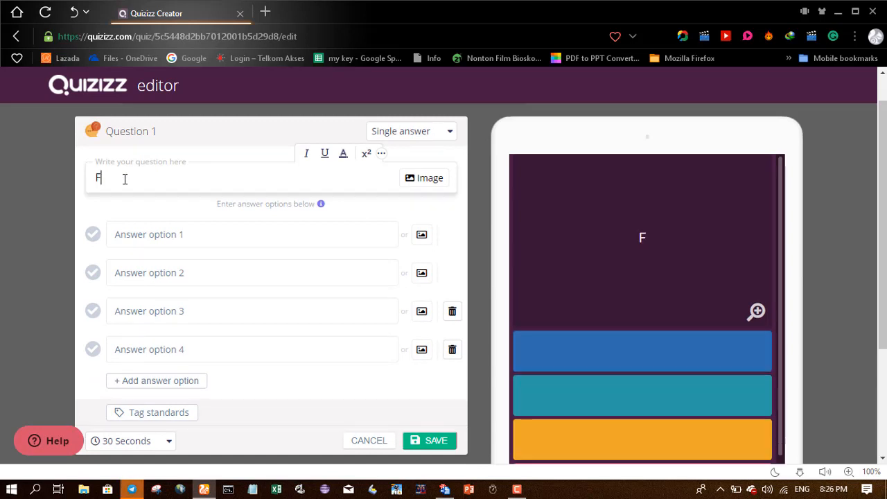
key(BackSpace)
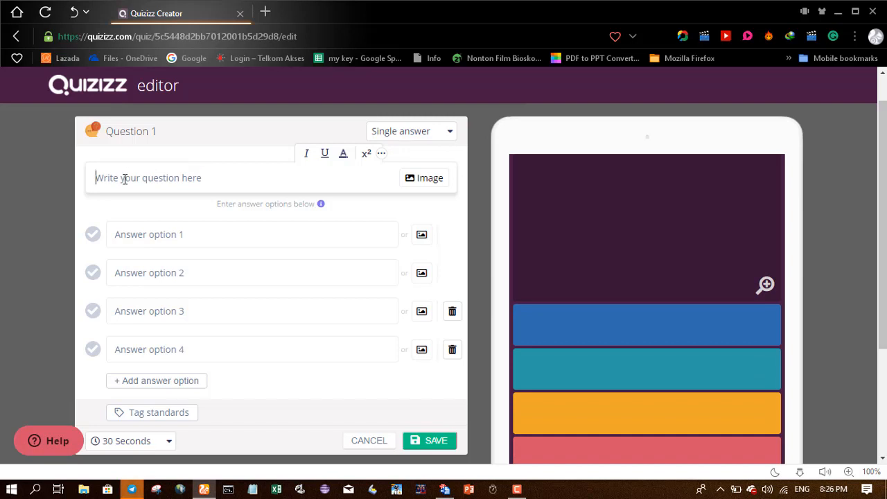
text(PIC)
text(F)
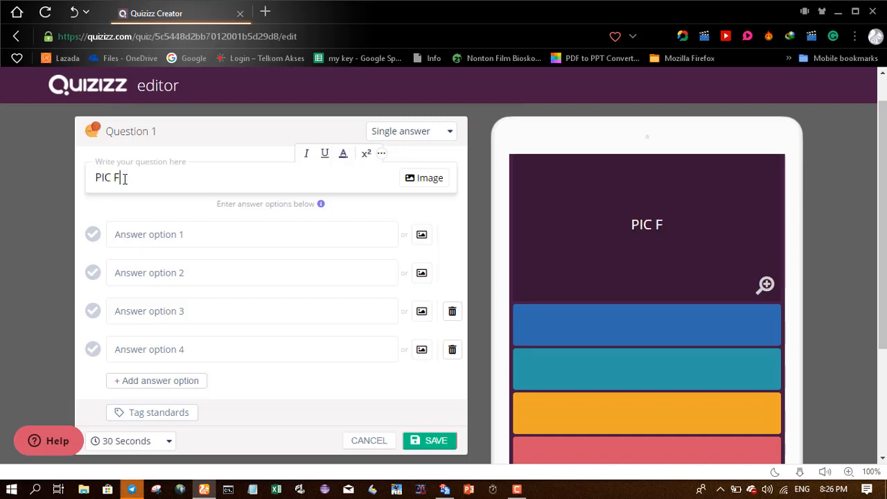
text(A PEKALO)
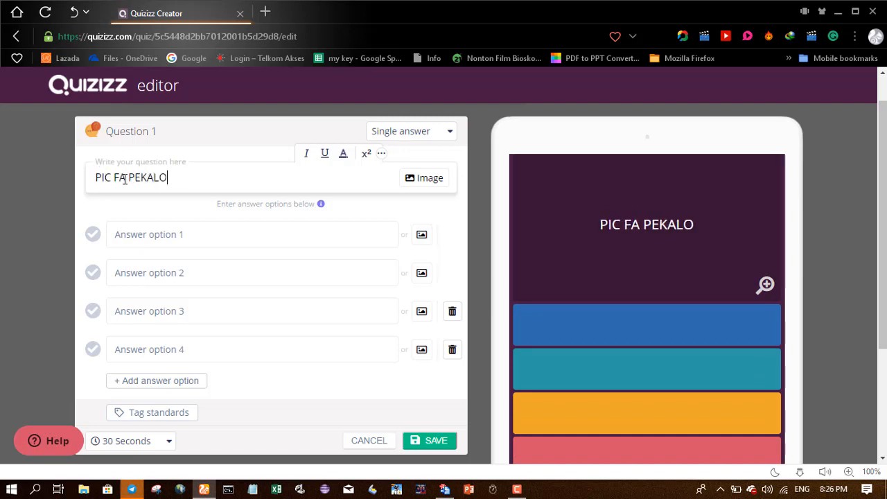
text(NGAN ADALAH)
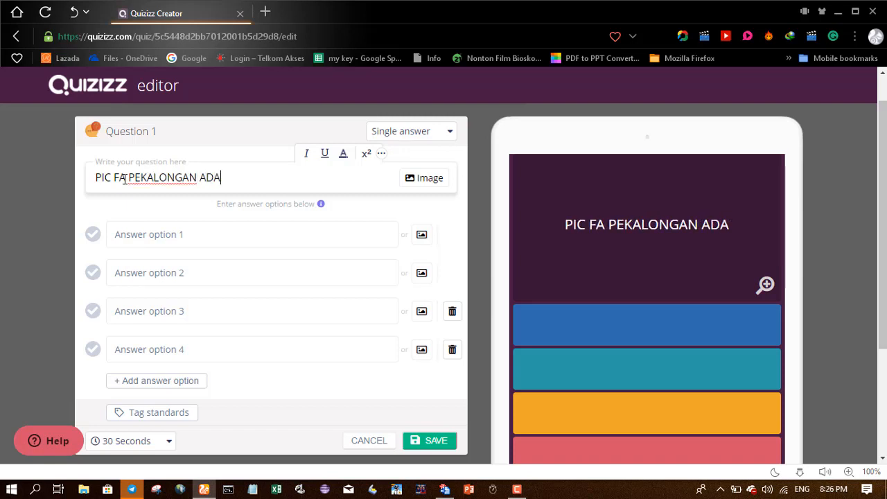
- Fill the answers AGUNG & PANJI, ULIL & BENNY, AGUNG & BENNY, and BENNY & ENDRIK
click(173, 228)
text(A)
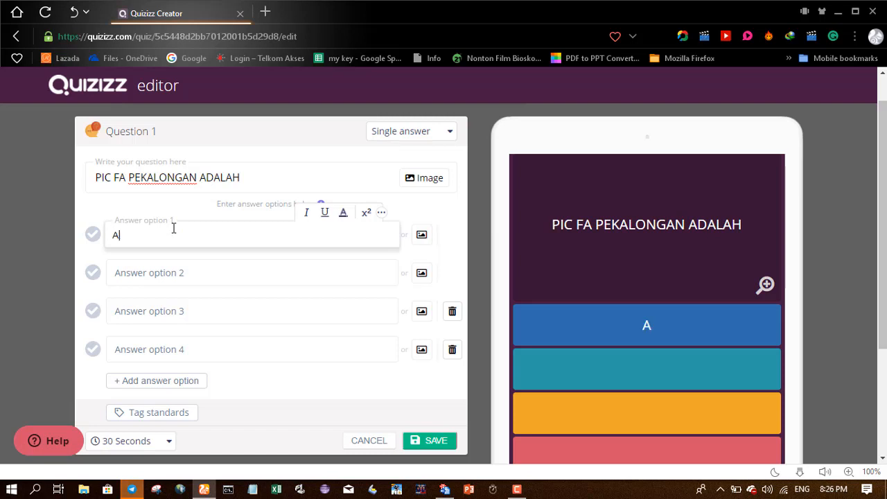
text(GUNG)
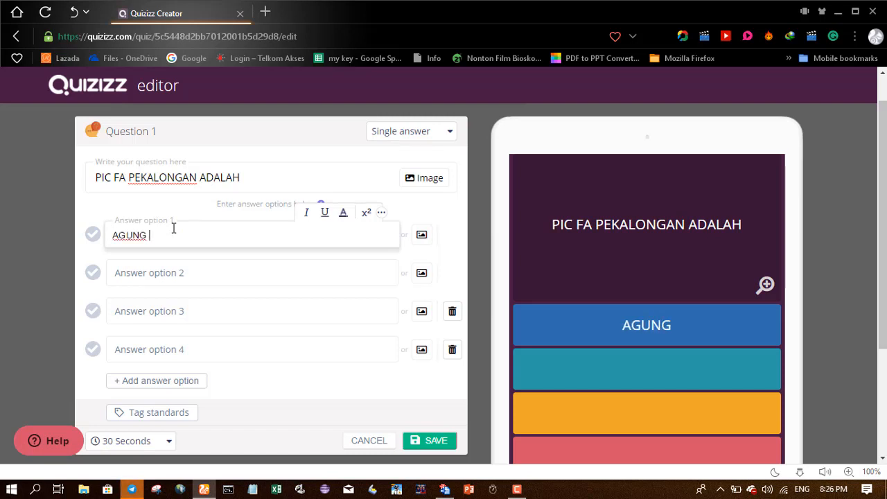
text( &)
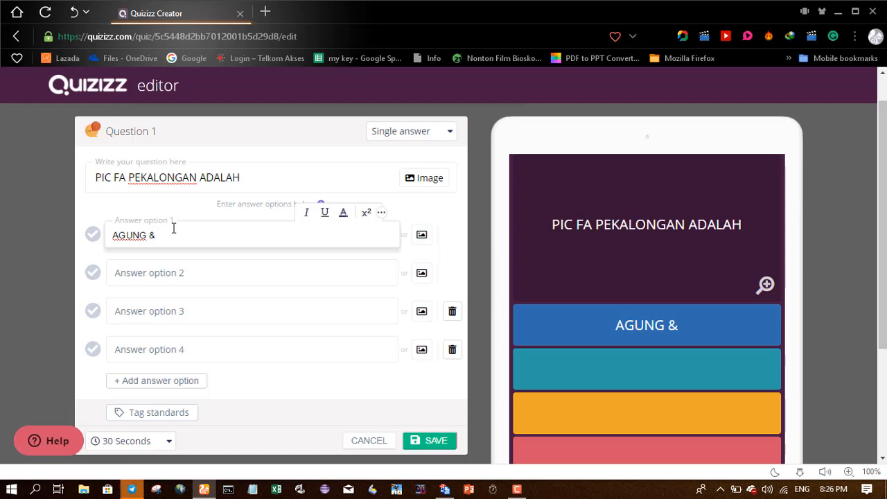
text(PANJI)
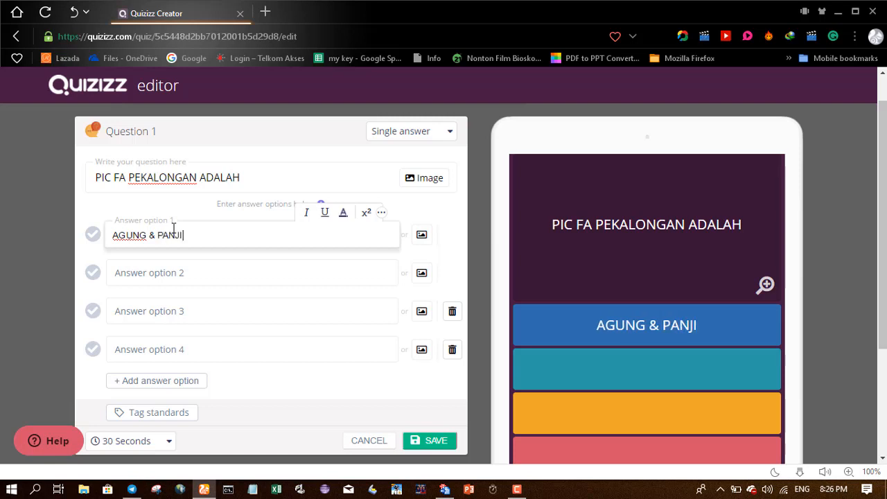
click(153, 275)
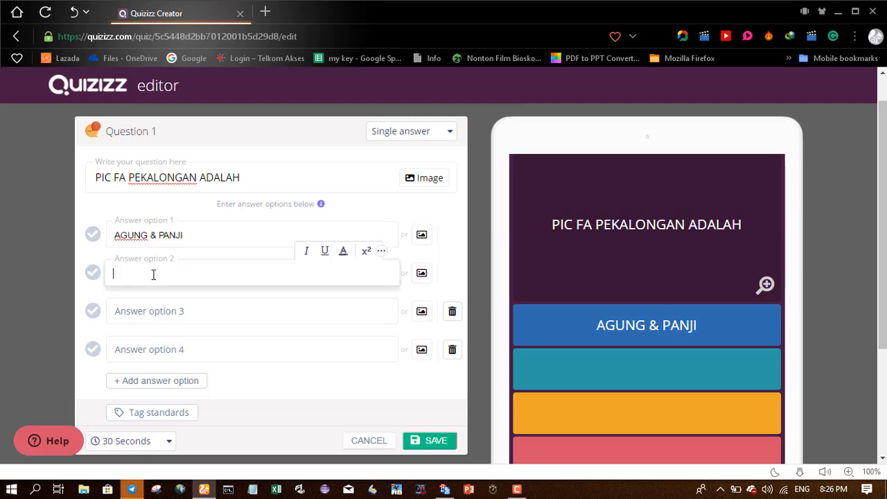
text(ULIL & BENNY)
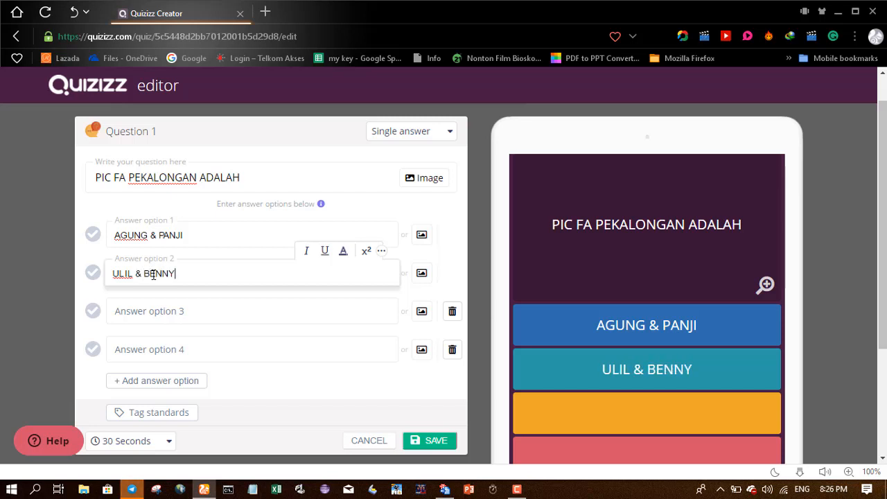
click(187, 314)
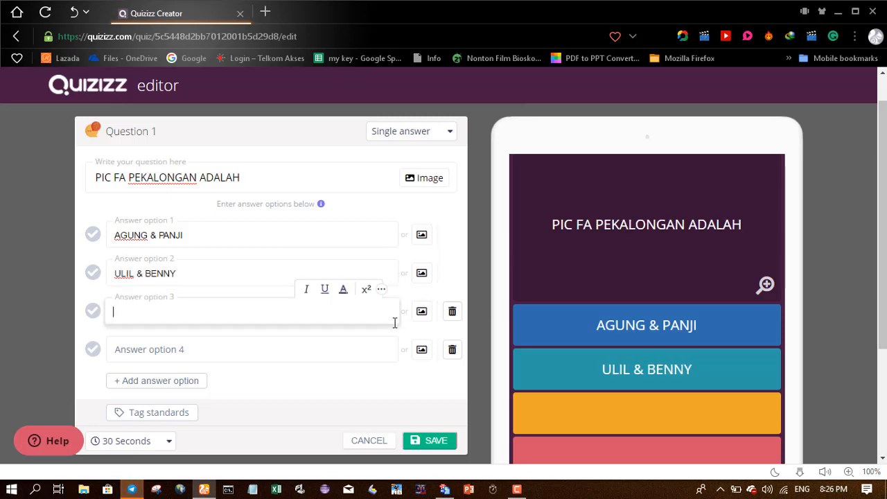
text(AGUNG )
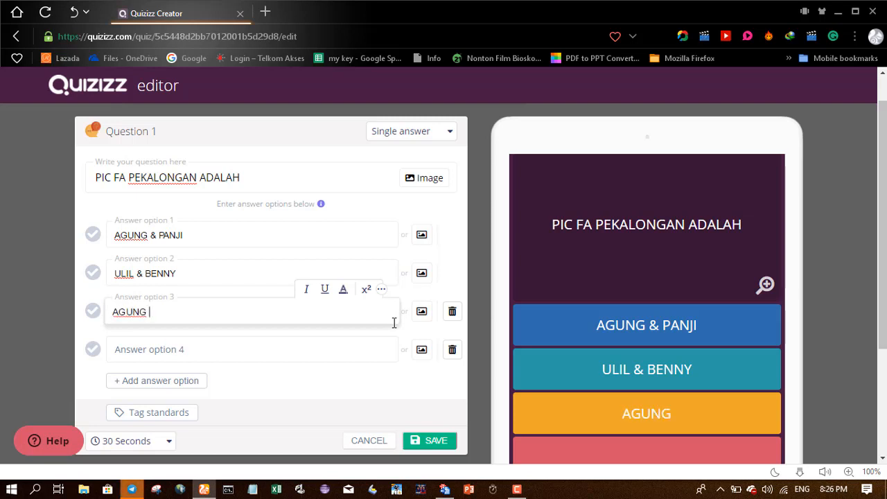
text(& BENN)
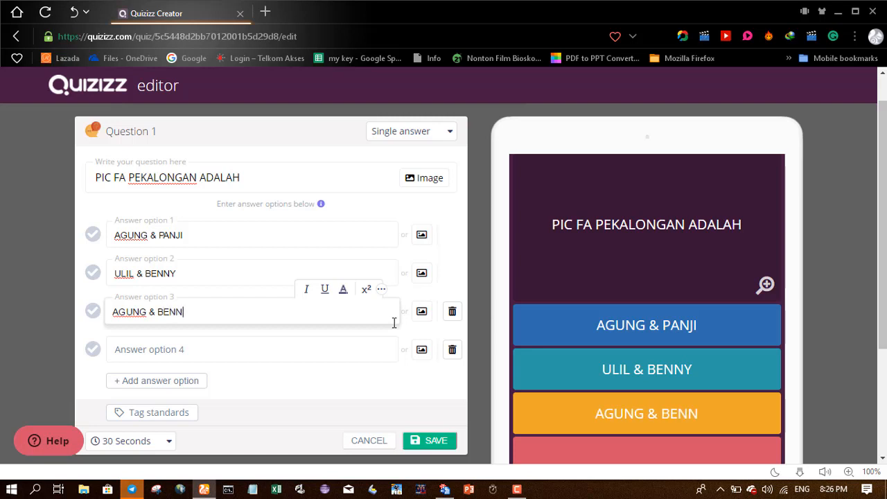
text(Y)
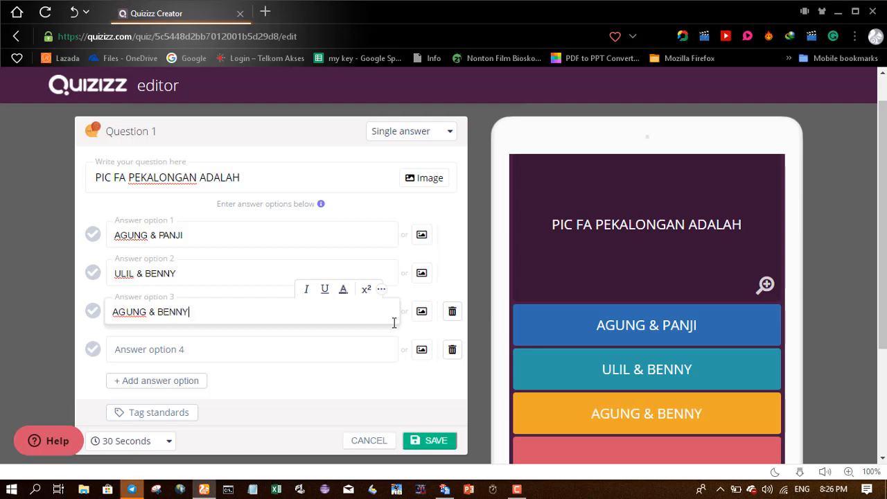
click(171, 350)
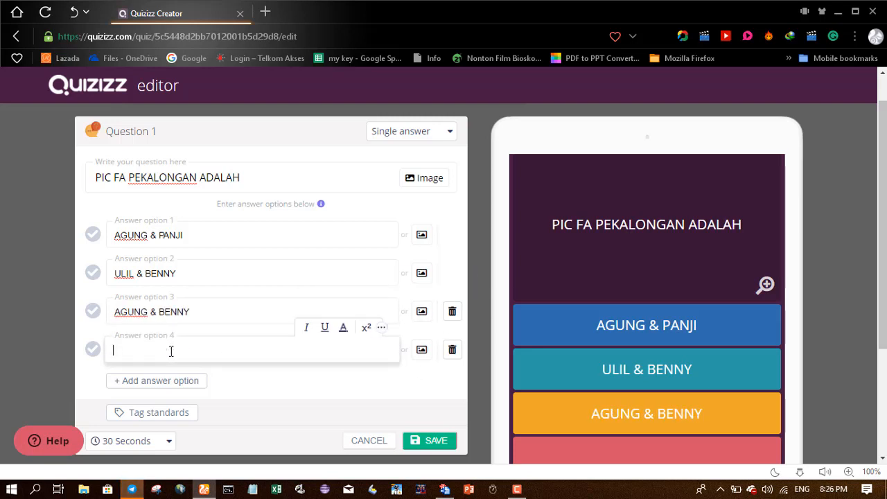
text(AGUNG)
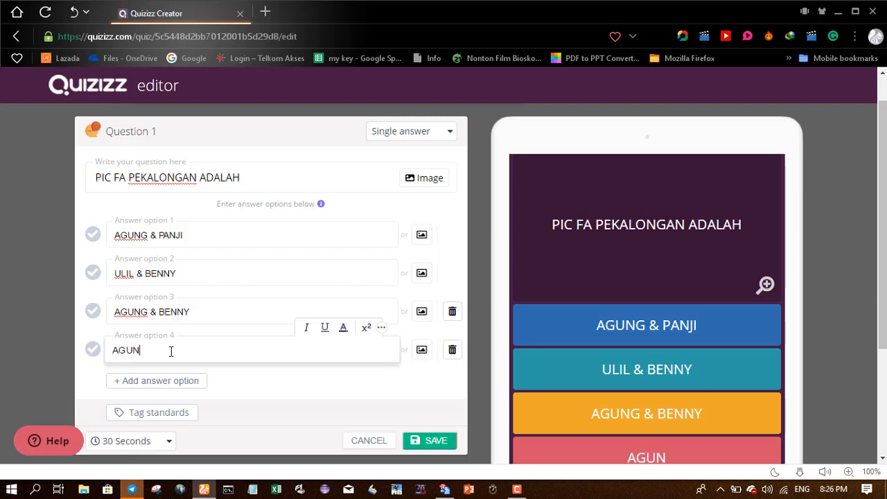
key(BackSpace)
key(BackSpace)
key(BackSpace)
key(BackSpace)
key(BackSpace)
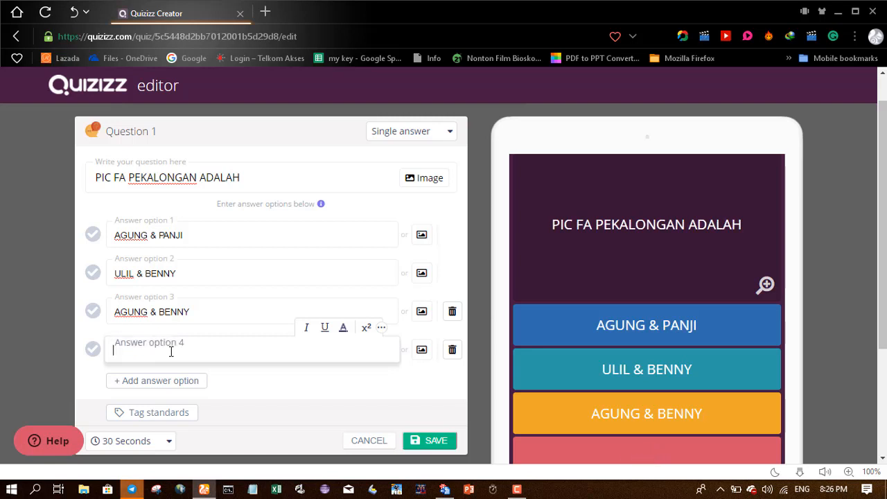
text(BENNY)
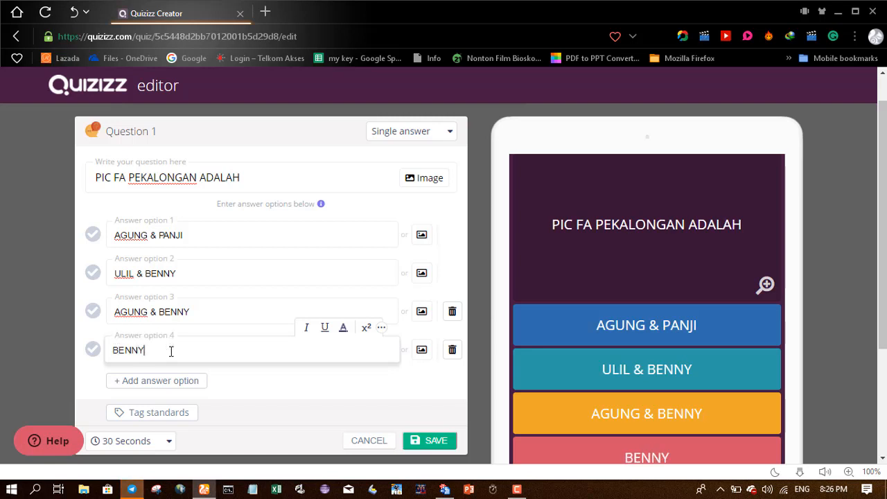
text( & )
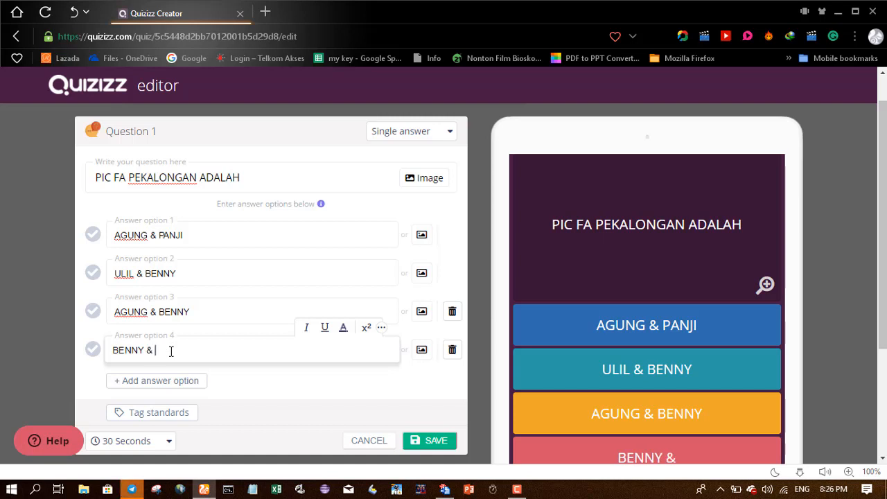
text(ENDRIK)
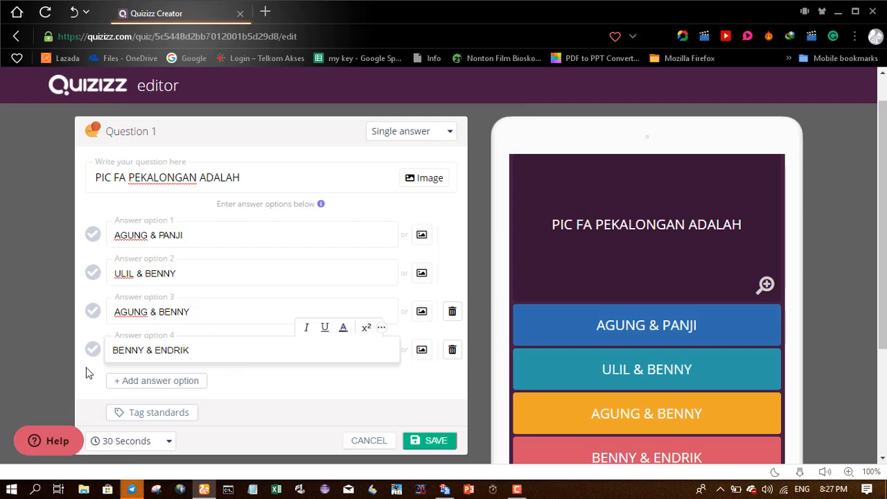
- Mark the third option, AGUNG & BENNY, as the correct answer
click(92, 311)
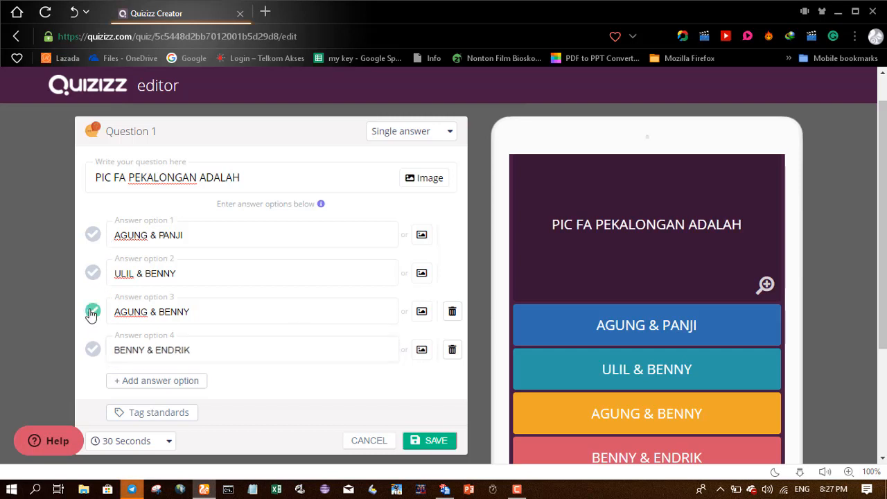
click(93, 275)
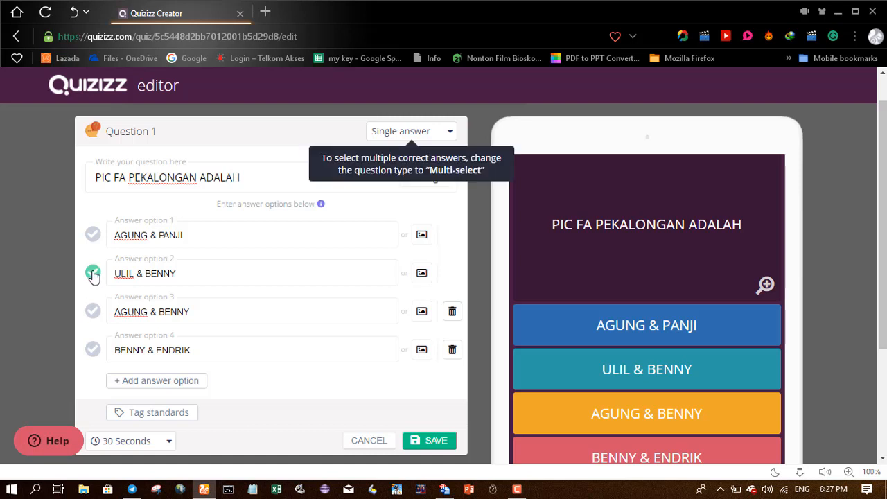
click(92, 316)
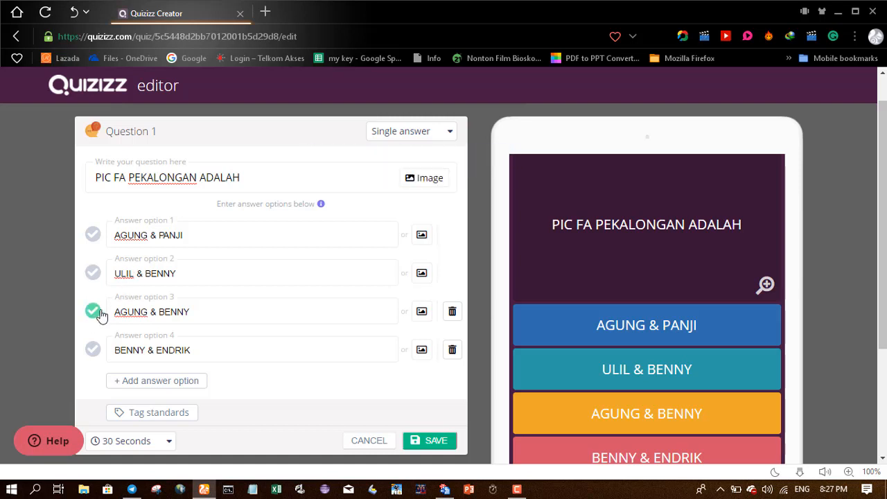
- Switch Question 1 to Multi-select with the second and third answers correct
click(449, 133)
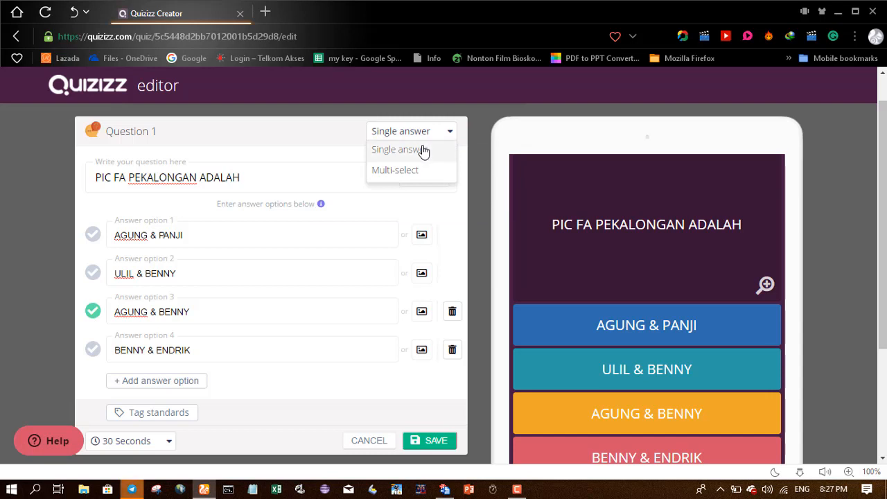
click(408, 172)
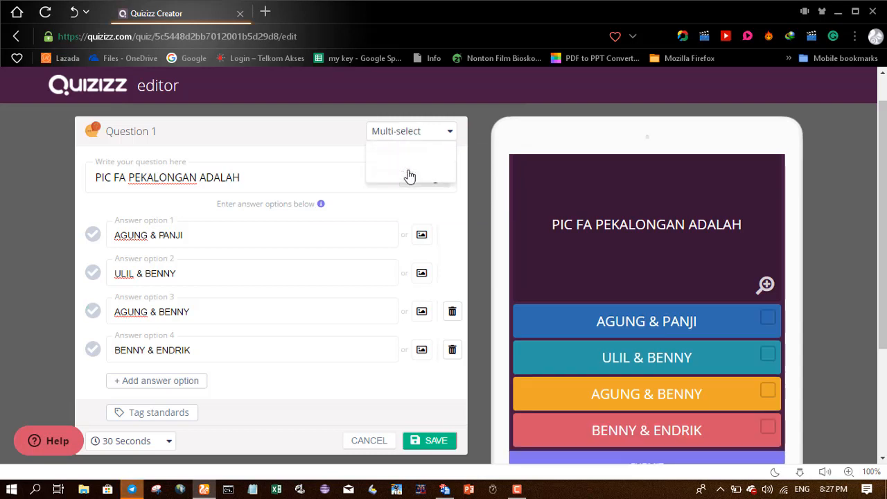
click(93, 273)
click(93, 311)
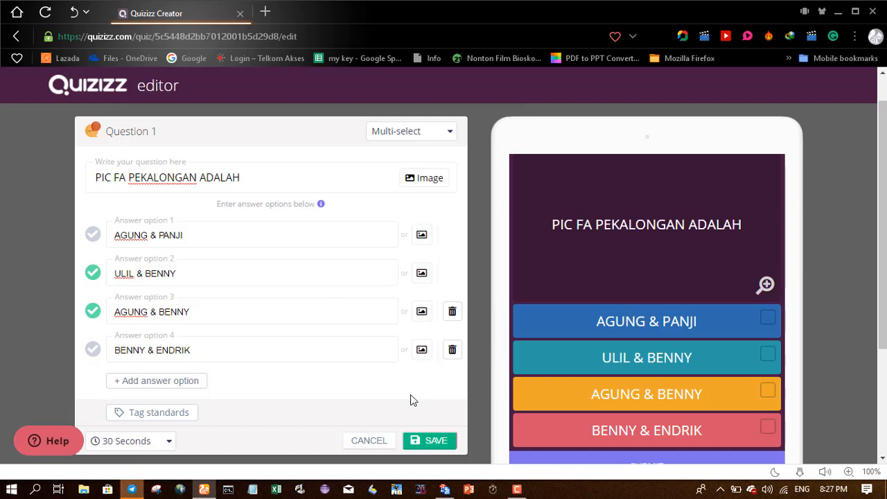
- Change Question 1 back to Single answer, leaving AGUNG & BENNY correct
click(441, 132)
click(401, 151)
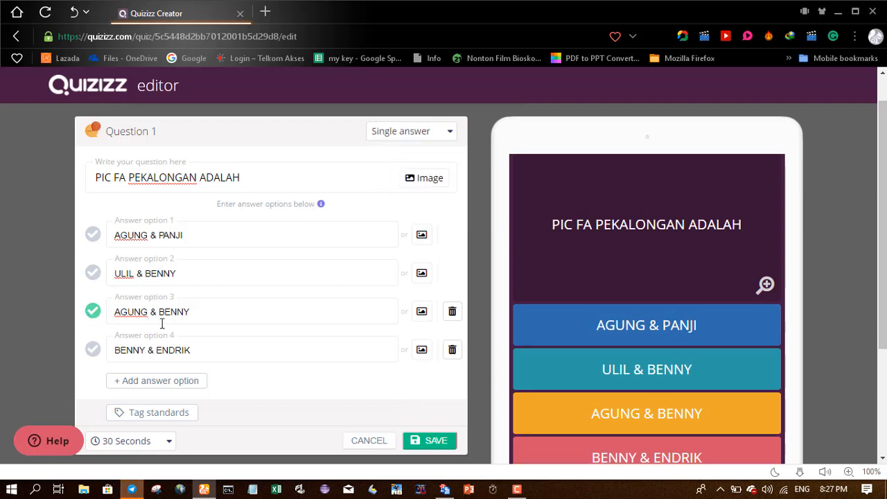
scroll(314, 407, down, 1)
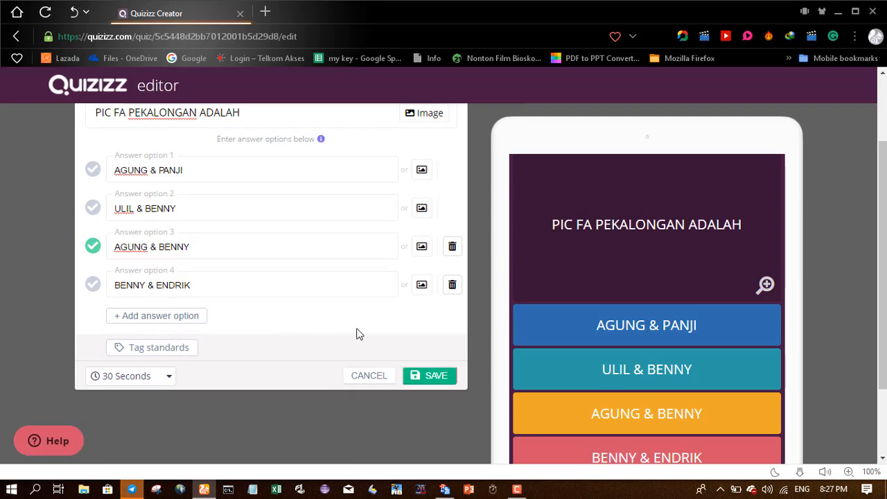
- Save Question 1, add Question 2 with an image, and bring up File Explorer
click(427, 379)
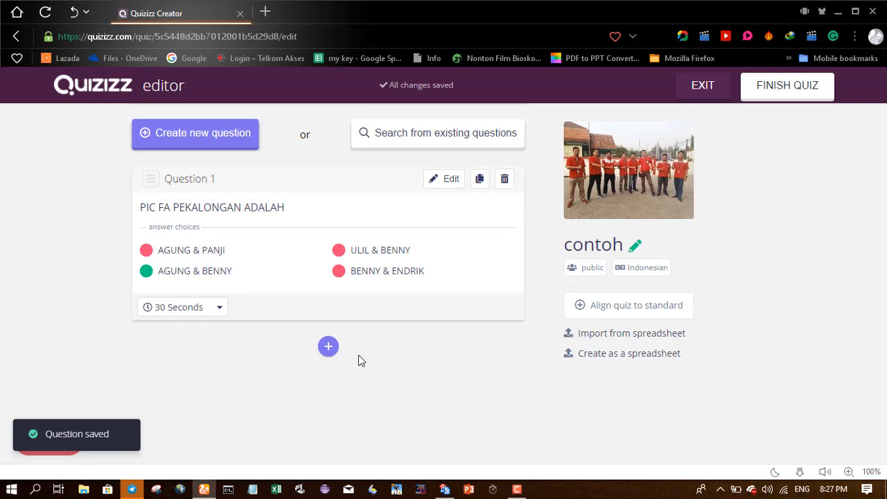
click(329, 348)
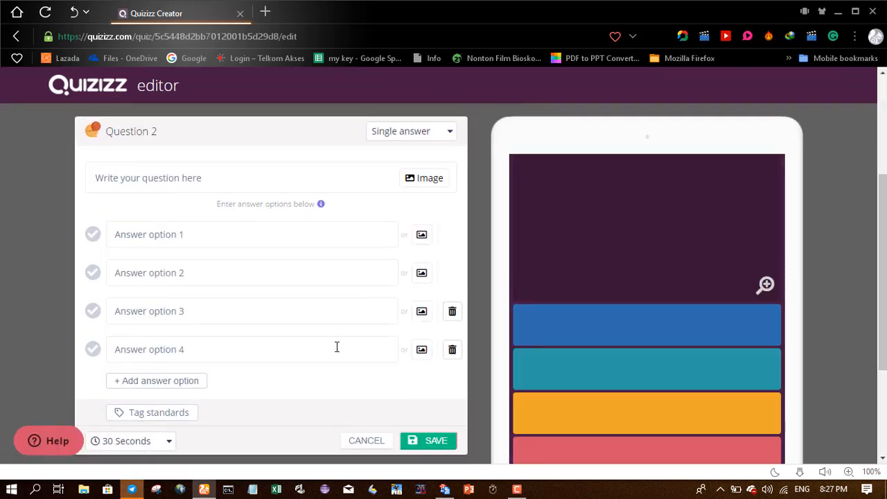
click(431, 181)
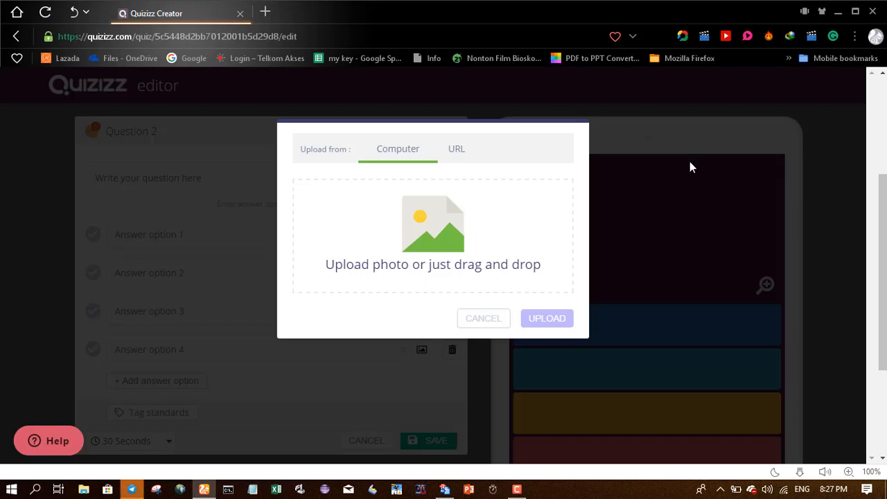
key(super+e)
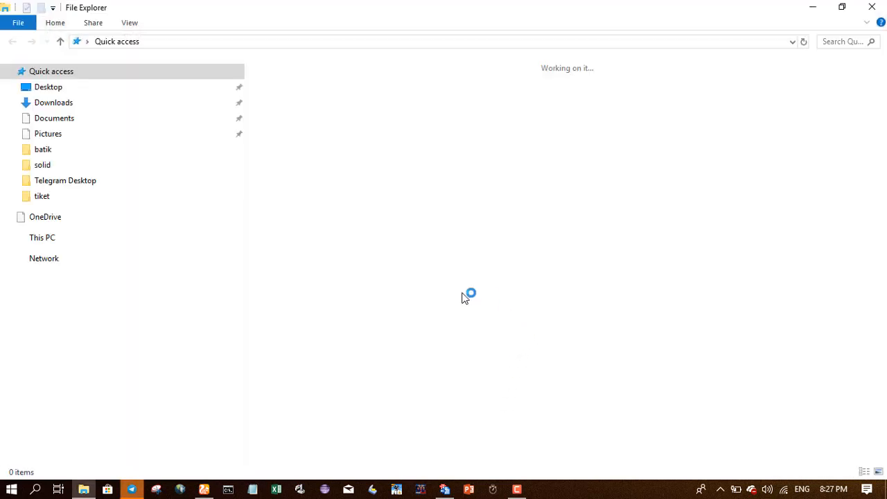
- Browse to Desktop\dekstopB and drag the Capture photo into Question 2's upload dialog
click(52, 87)
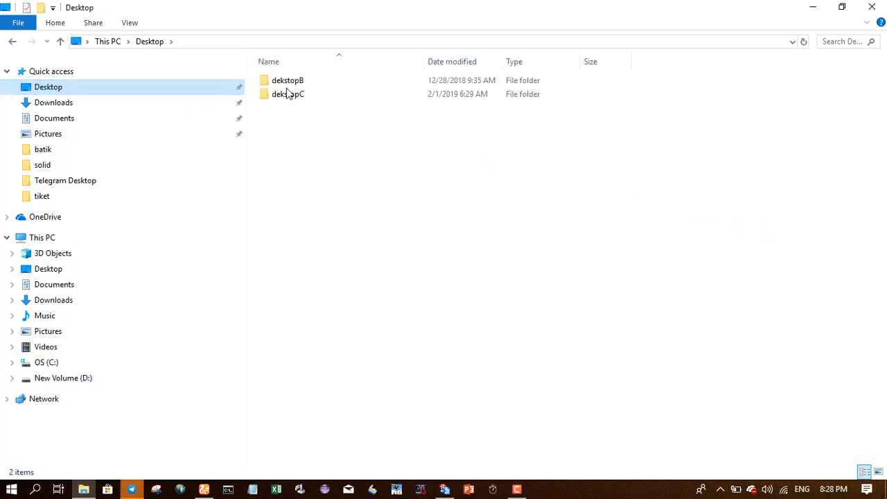
double_click(294, 83)
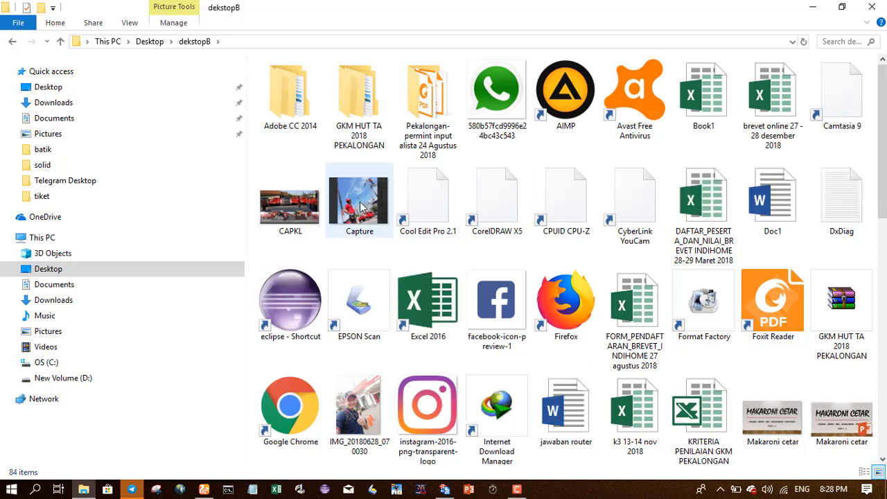
drag(361, 207, 417, 253)
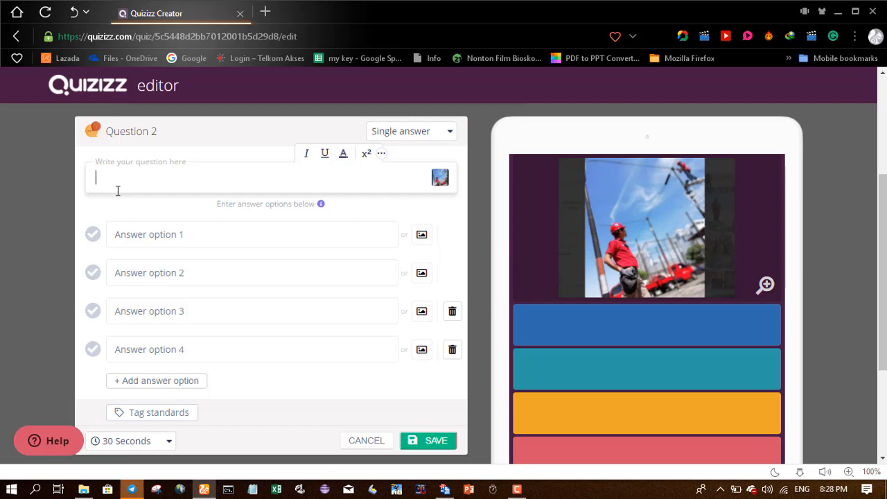
text(FOTO )
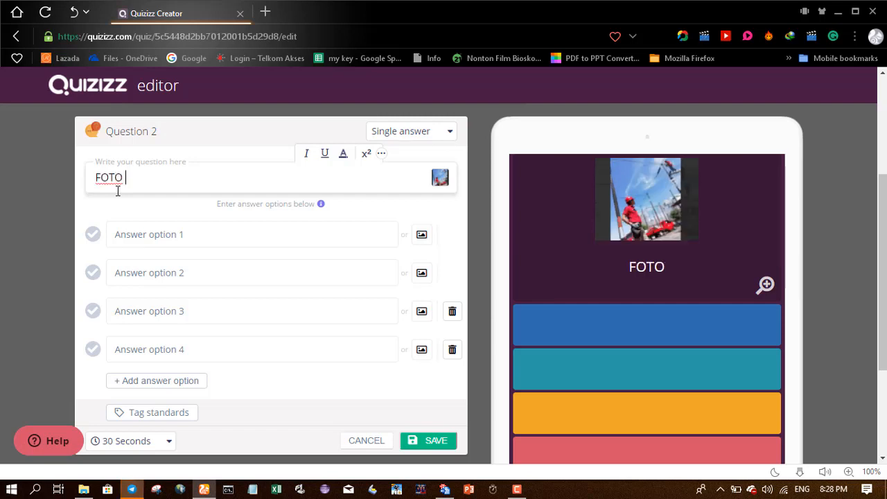
text(SIAPAKAH )
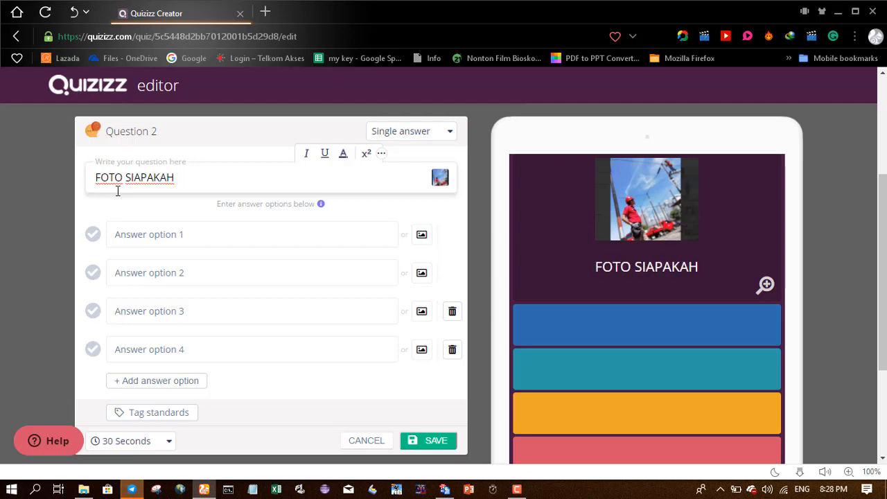
text(ITU..?)
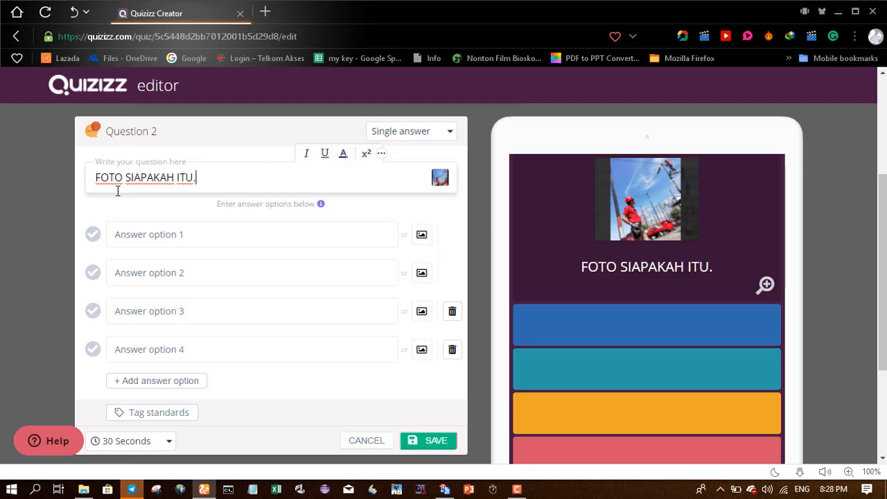
click(159, 238)
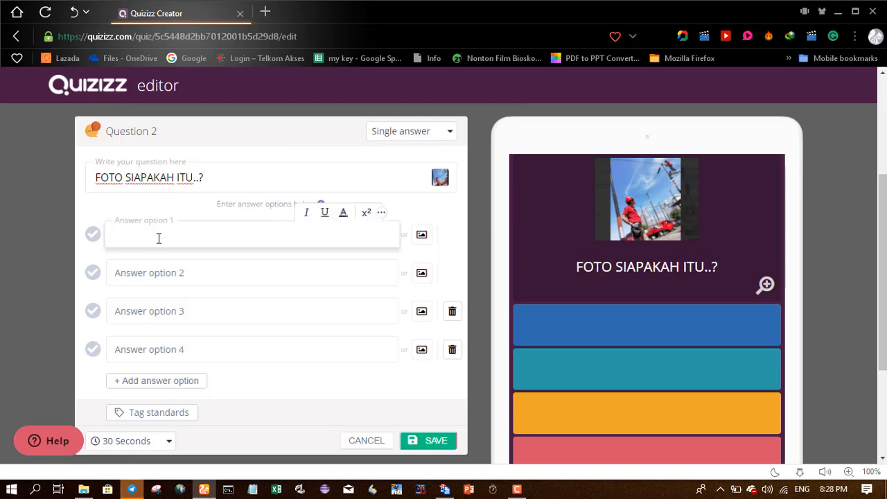
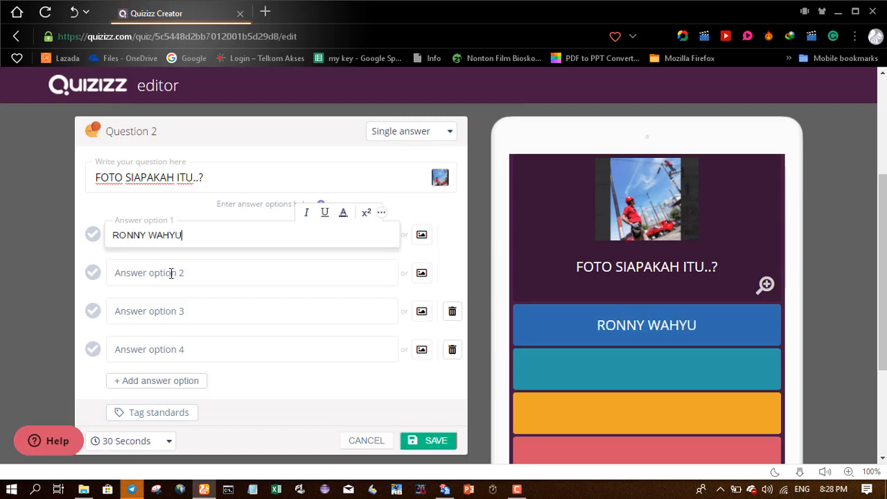
click(171, 273)
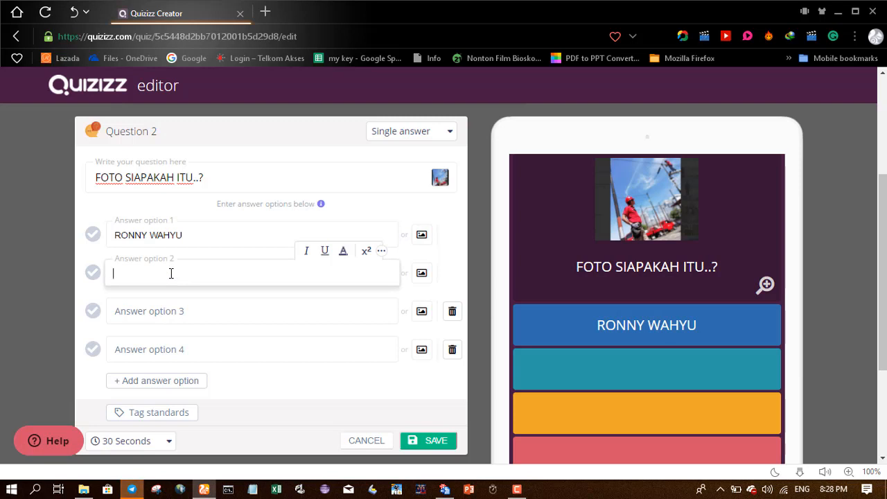
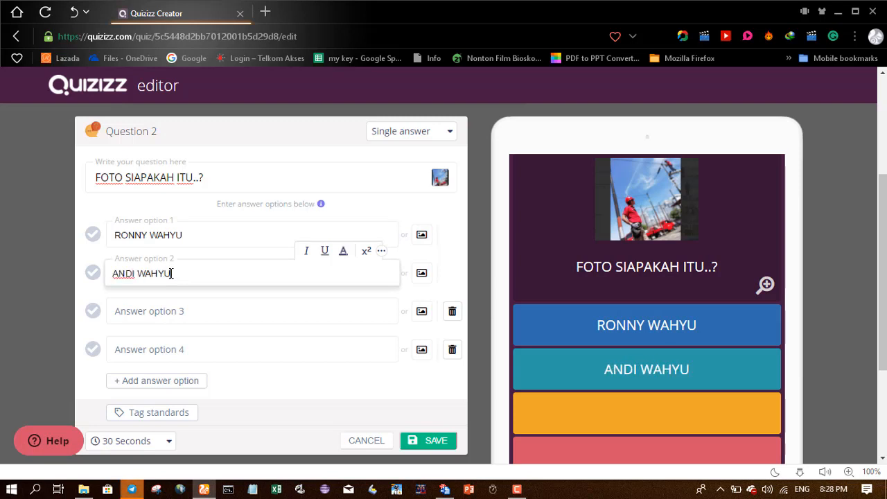
click(181, 311)
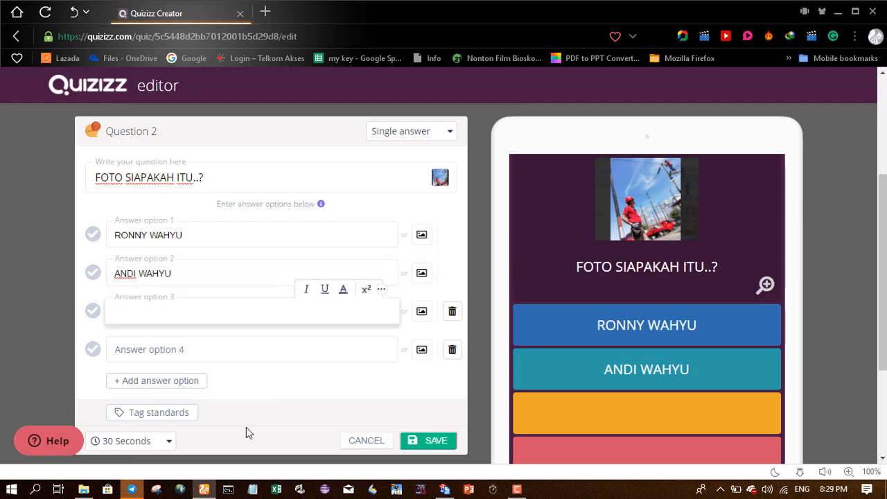
text(KIRNO)
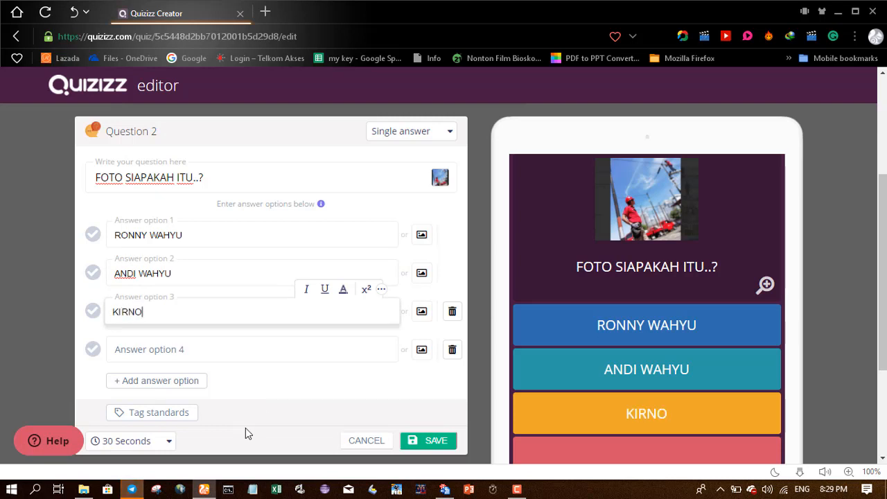
click(176, 346)
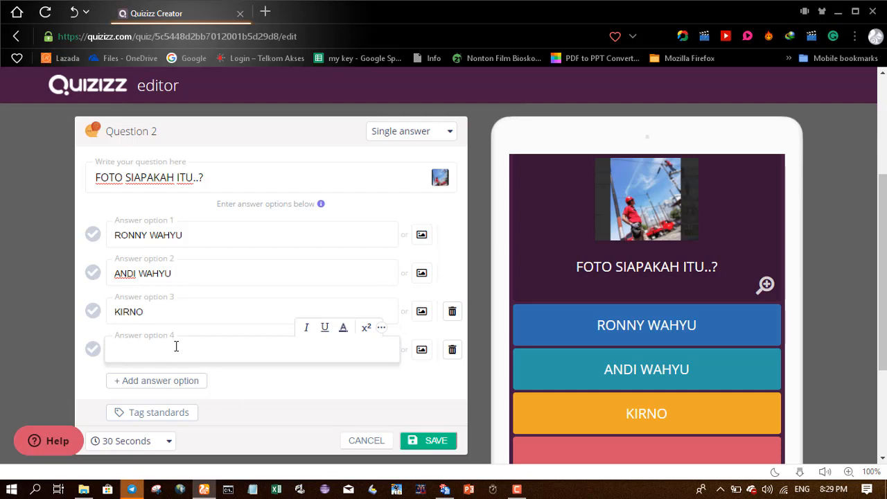
text(AGUNG SET)
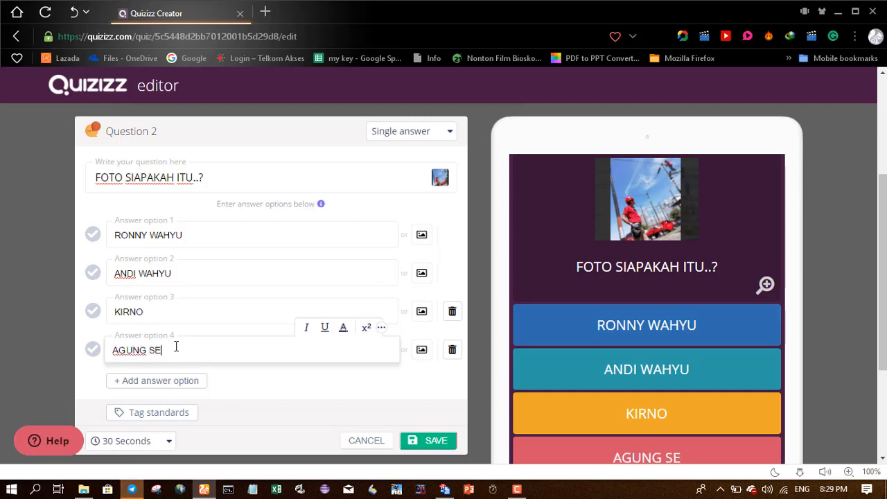
key(BackSpace)
key(BackSpace)
key(BackSpace)
key(BackSpace)
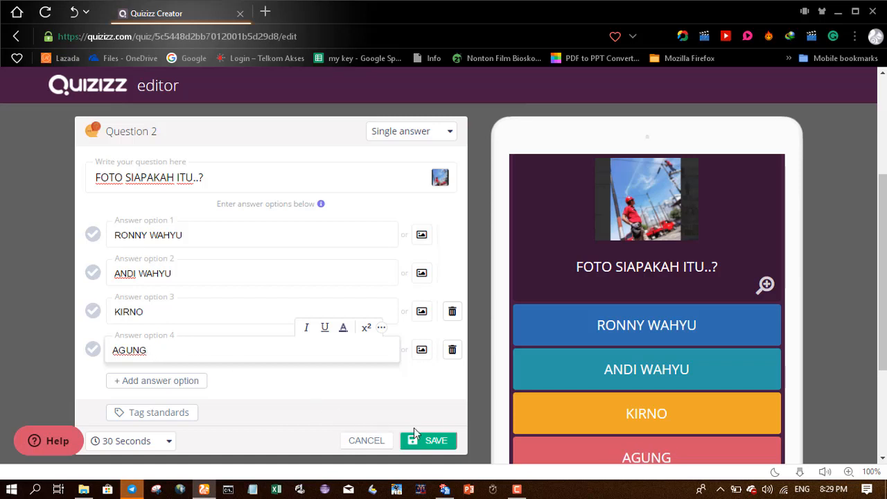
- Mark AGUNG as the correct answer and save Question 2
click(92, 351)
scroll(328, 409, down, 3)
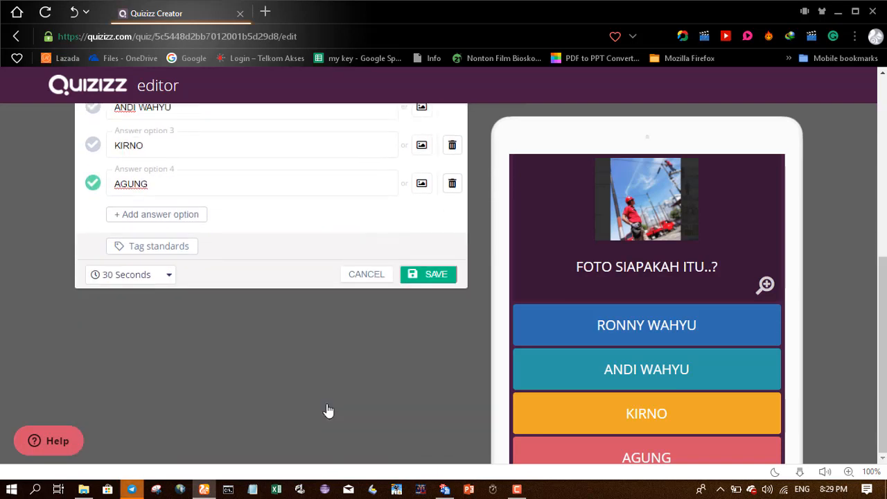
scroll(328, 409, up, 4)
scroll(327, 404, down, 4)
click(433, 275)
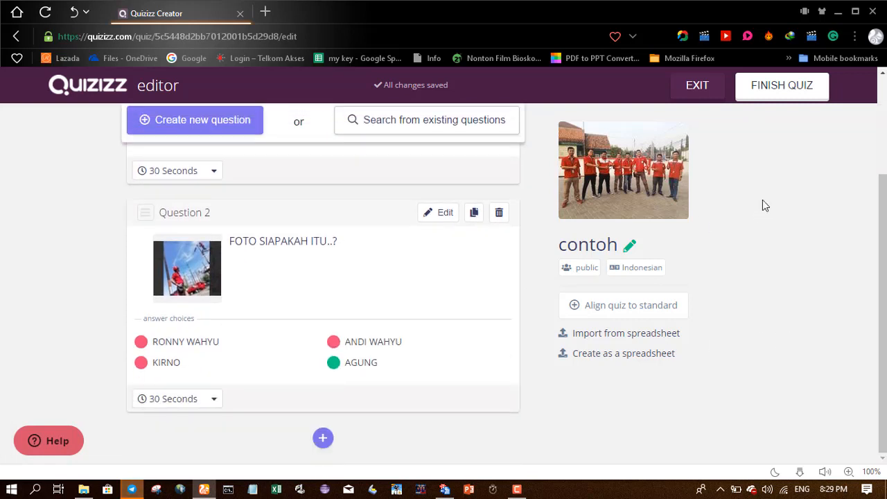
- Finish the quiz with subject Fun and grade range from KG, and save the details
click(776, 91)
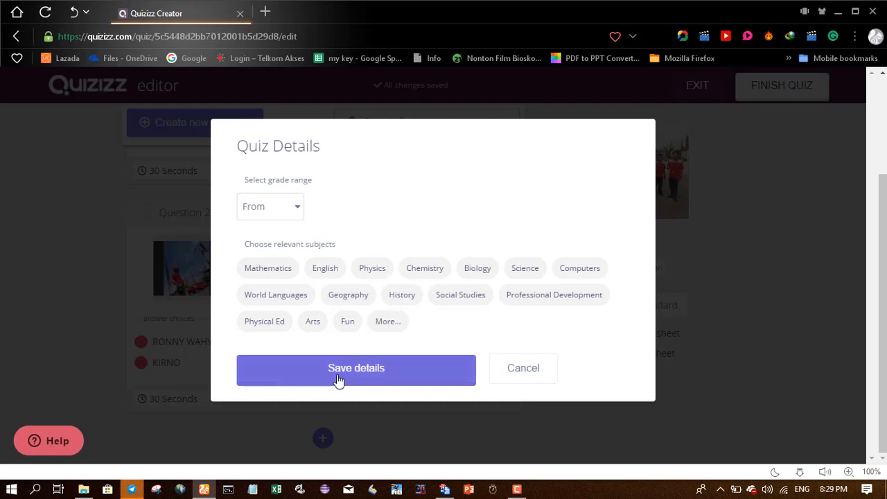
click(347, 326)
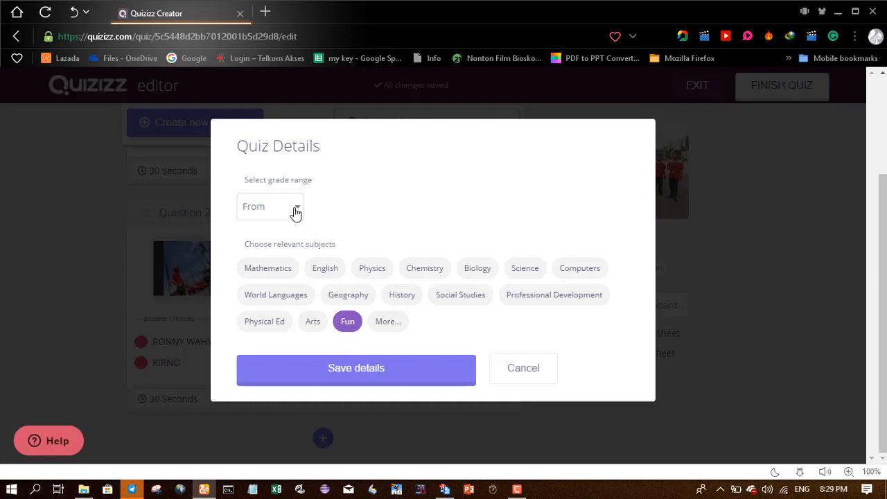
click(352, 376)
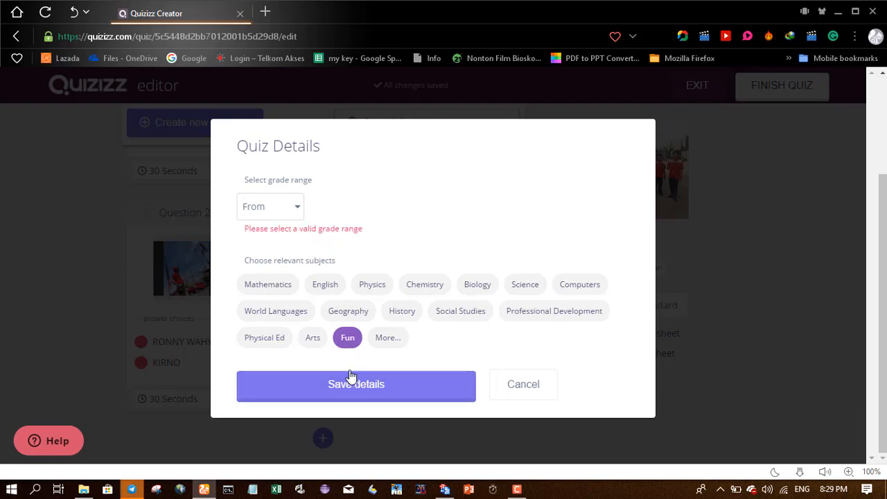
click(288, 211)
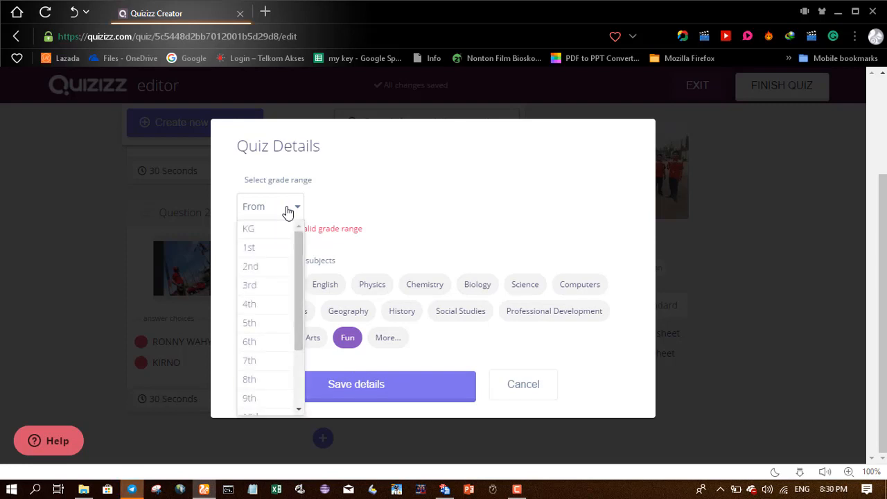
click(260, 230)
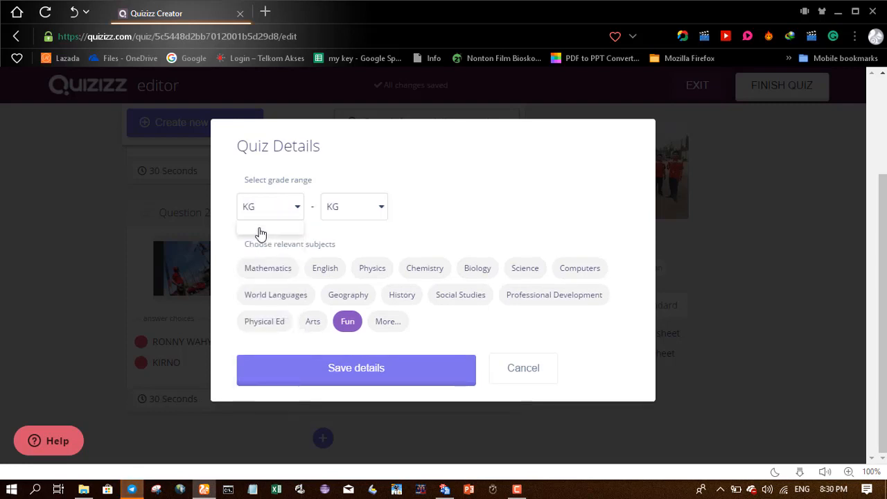
click(383, 381)
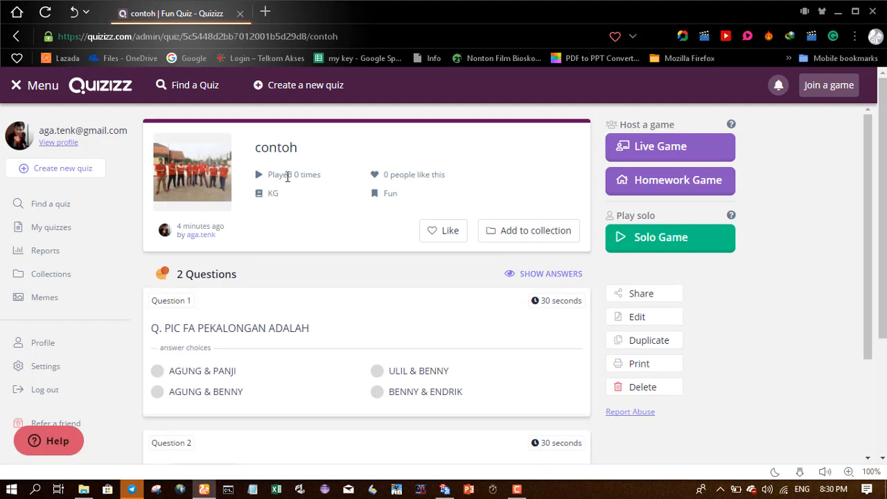
- Review the contoh quiz page and choose to host it as a Live Game
scroll(321, 283, down, 3)
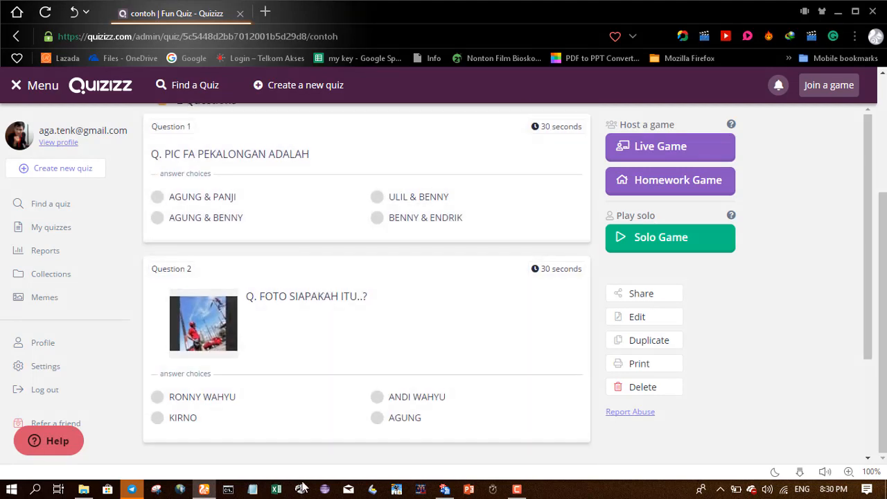
scroll(416, 298, up, 3)
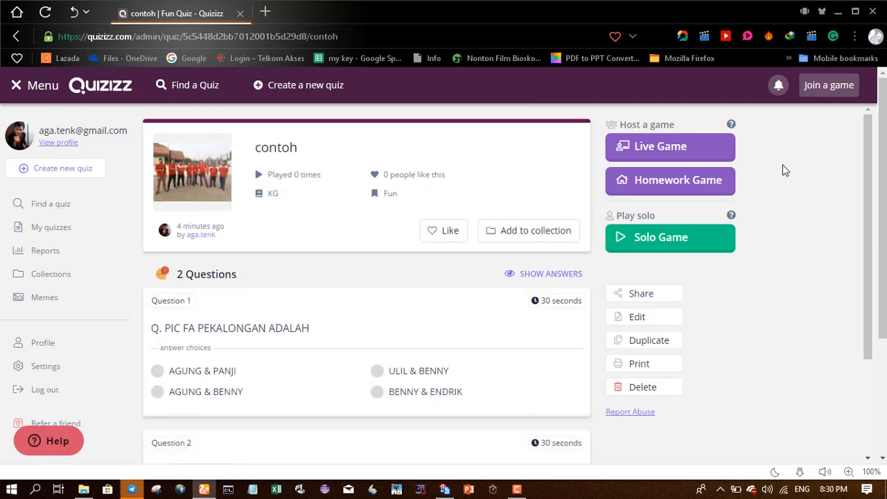
click(647, 152)
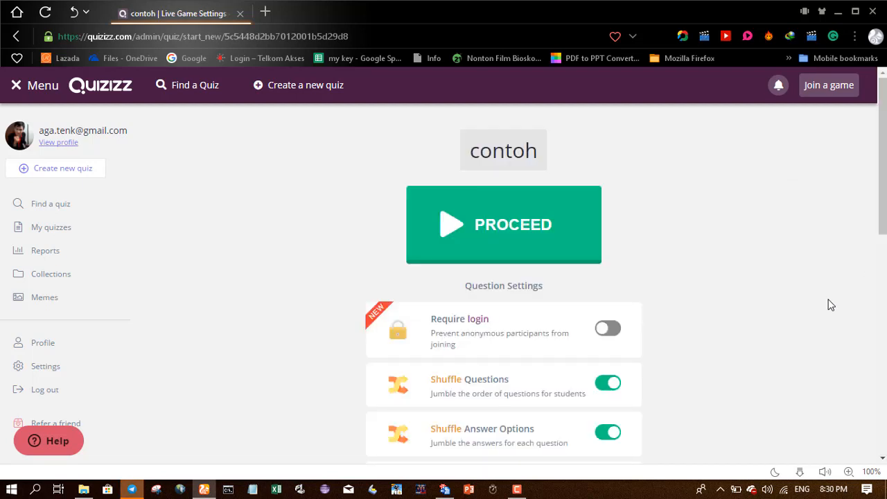
- Proceed to create the live game lobby and wait for a player to join
click(521, 249)
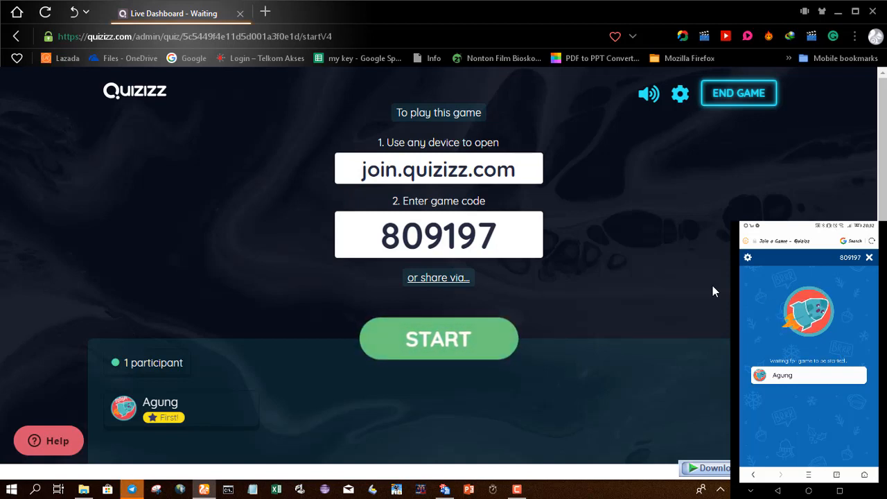
- Start the game and let the player answer both questions until highlights appear
click(462, 352)
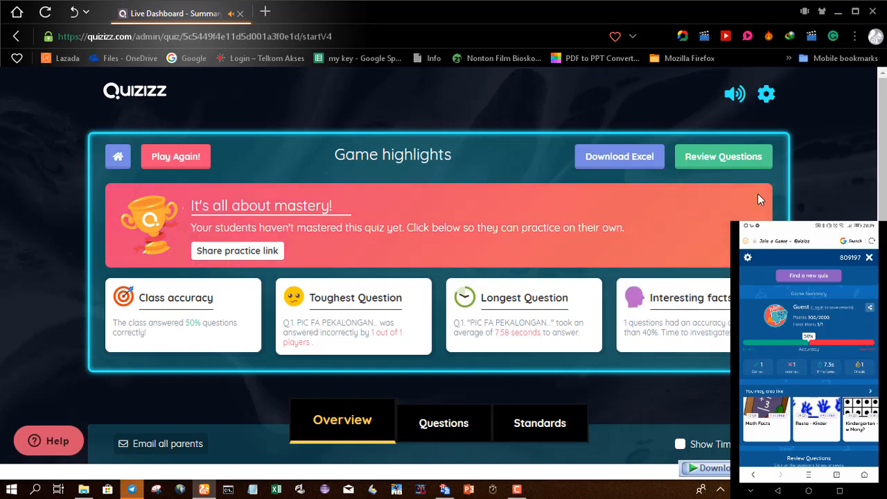
- Download the game results as an Excel file through the IDM download dialog
click(626, 158)
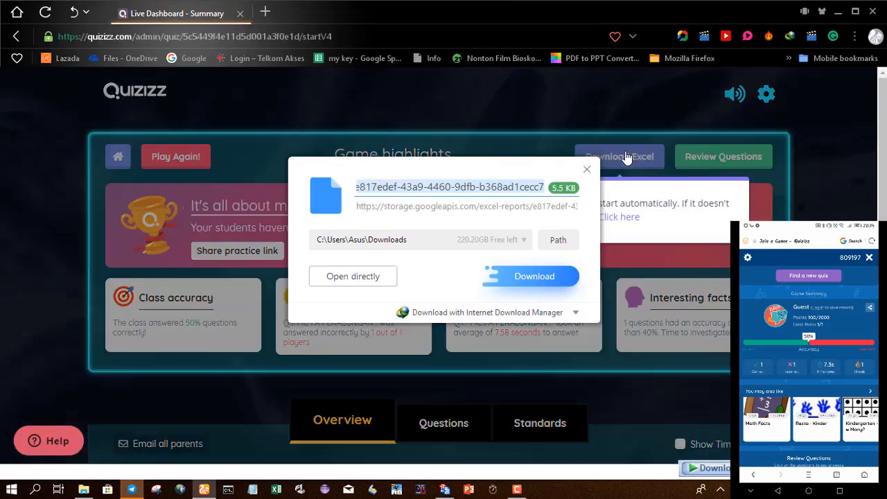
click(549, 274)
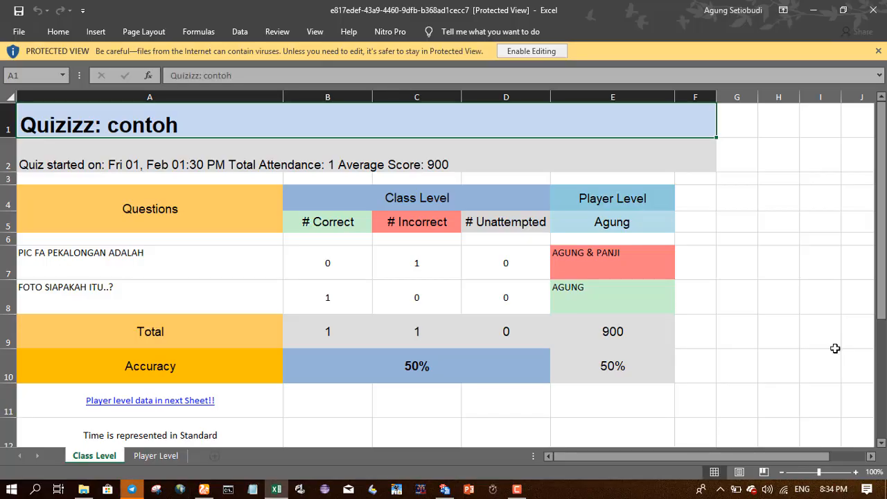
- Select cell H7, then inspect the report title in A1 and the quiz summary in A2
click(785, 256)
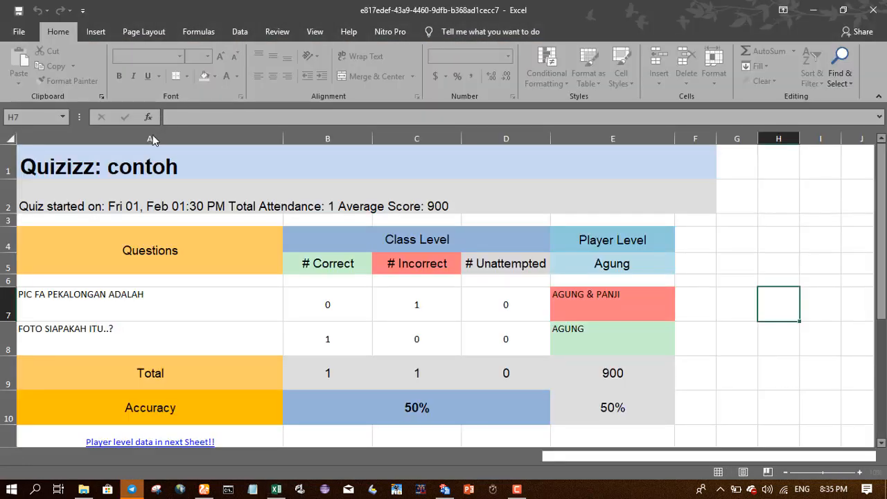
click(173, 161)
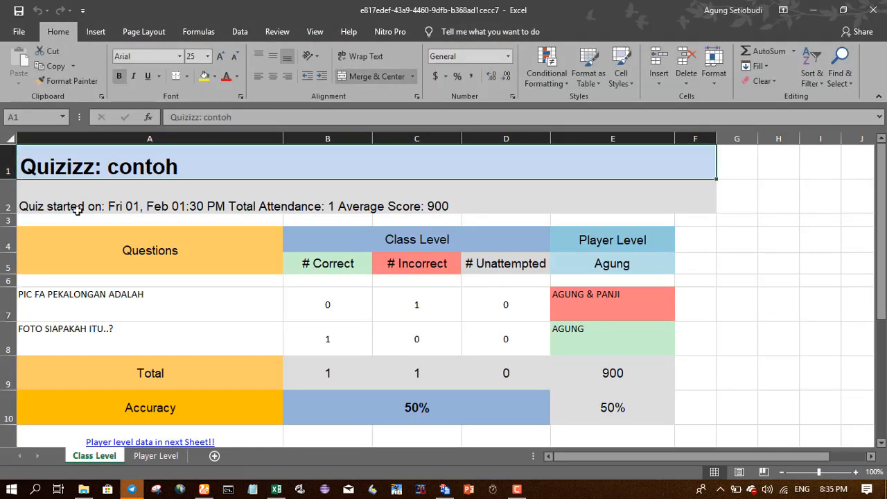
click(114, 206)
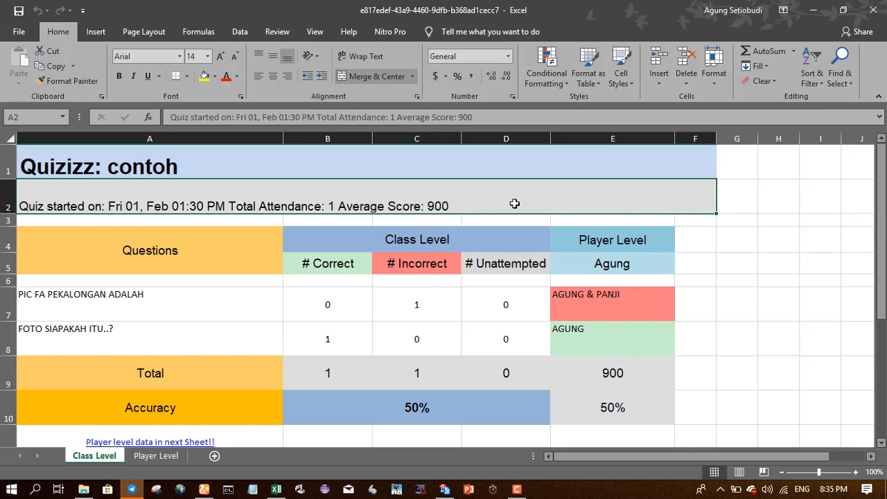
scroll(514, 203, down, 1)
scroll(514, 203, up, 1)
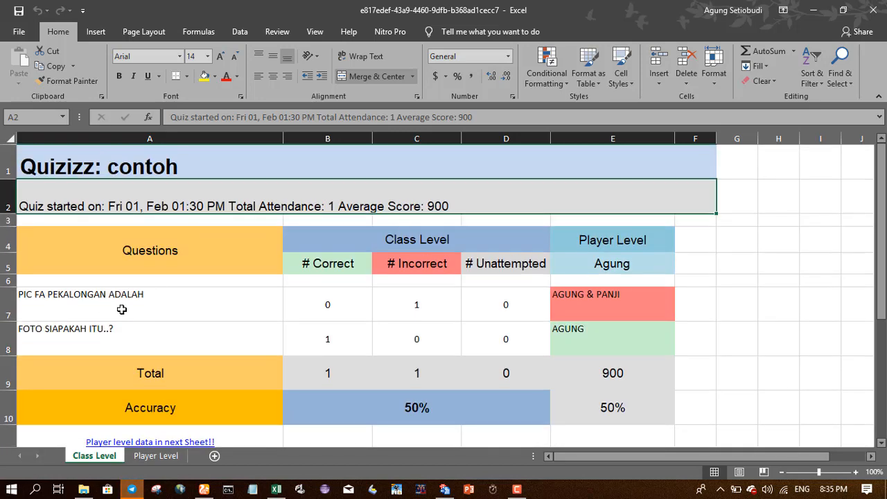
click(236, 293)
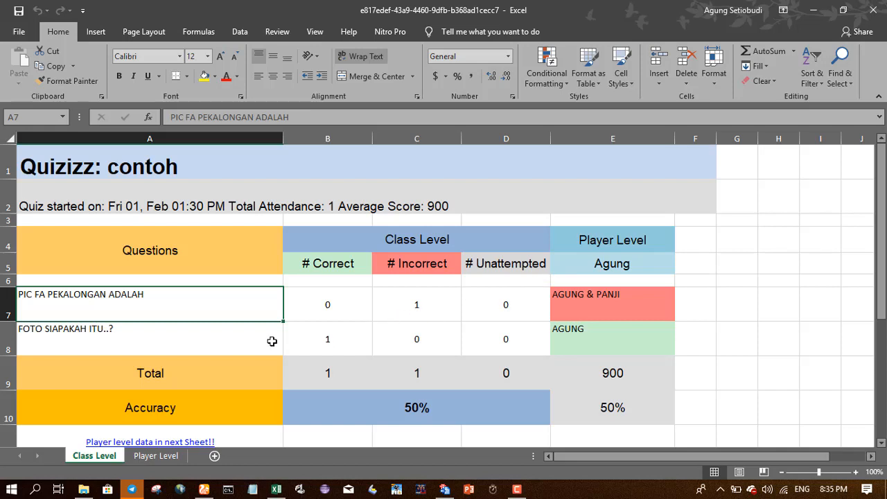
click(314, 336)
click(407, 303)
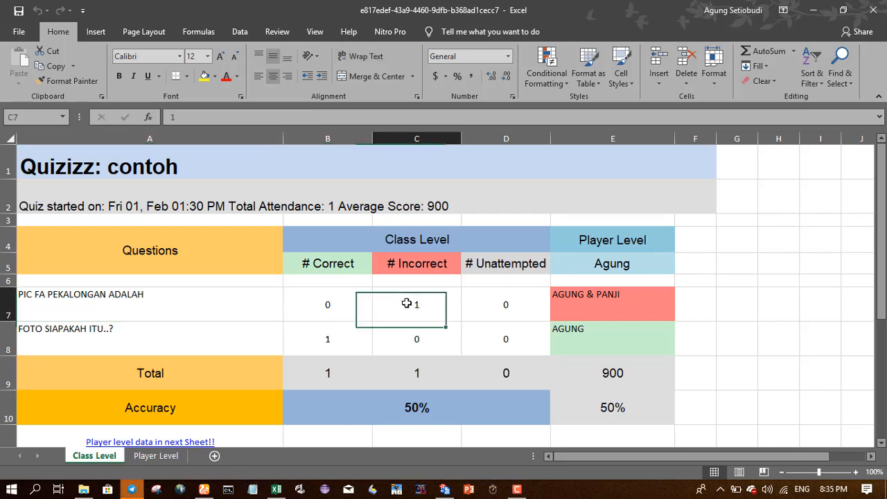
click(414, 406)
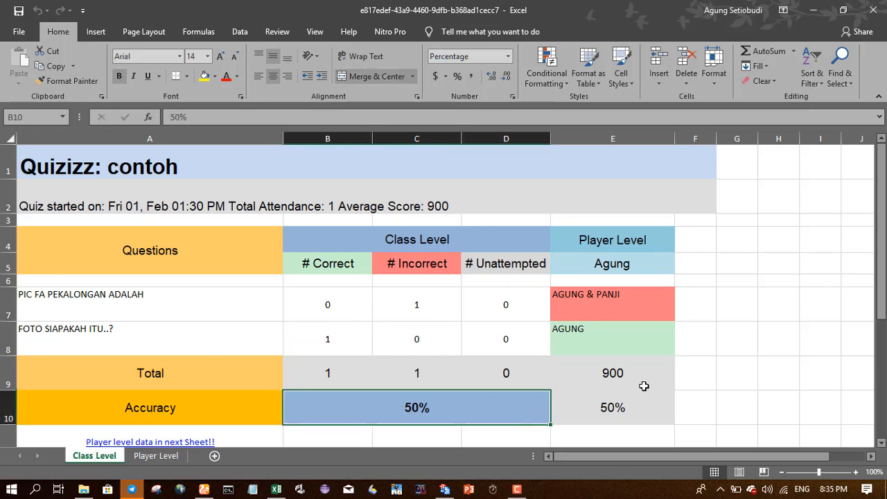
click(640, 375)
scroll(686, 323, down, 2)
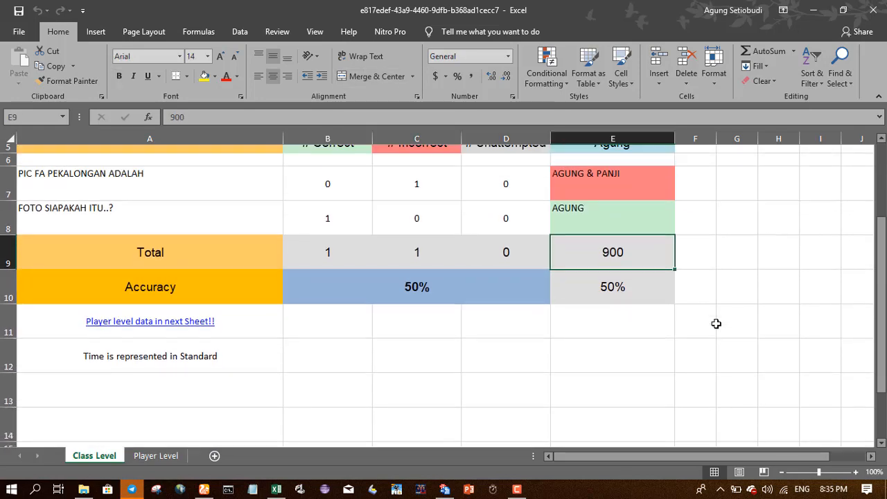
scroll(716, 324, up, 2)
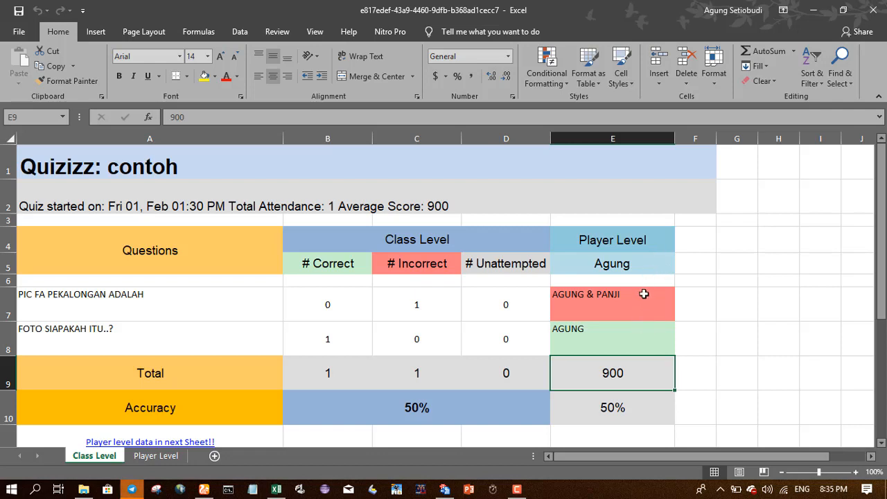
click(792, 313)
scroll(792, 317, down, 1)
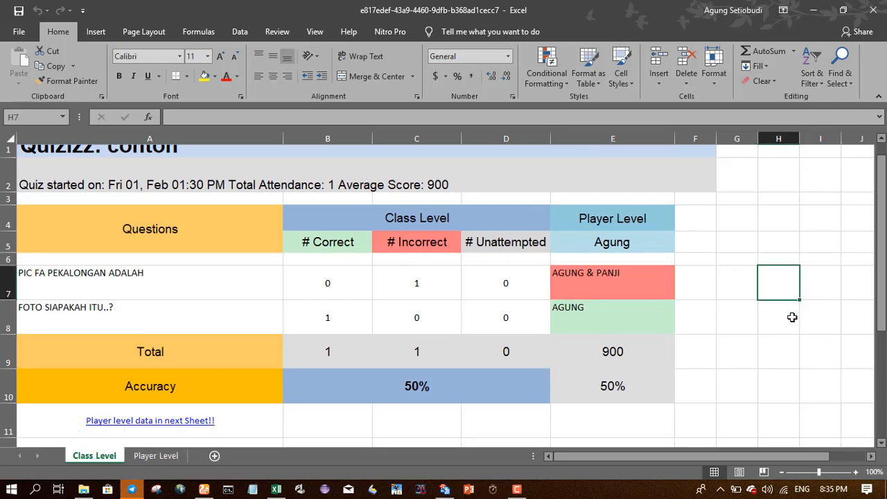
scroll(792, 317, down, 4)
scroll(792, 315, up, 5)
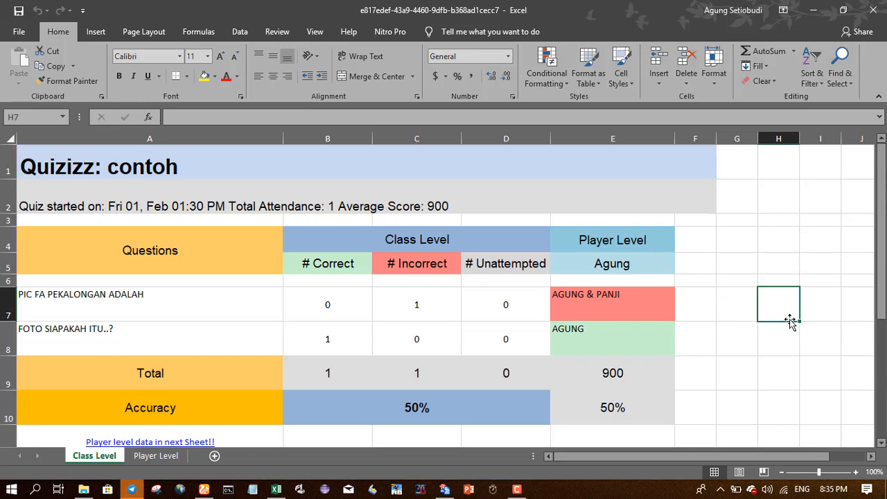